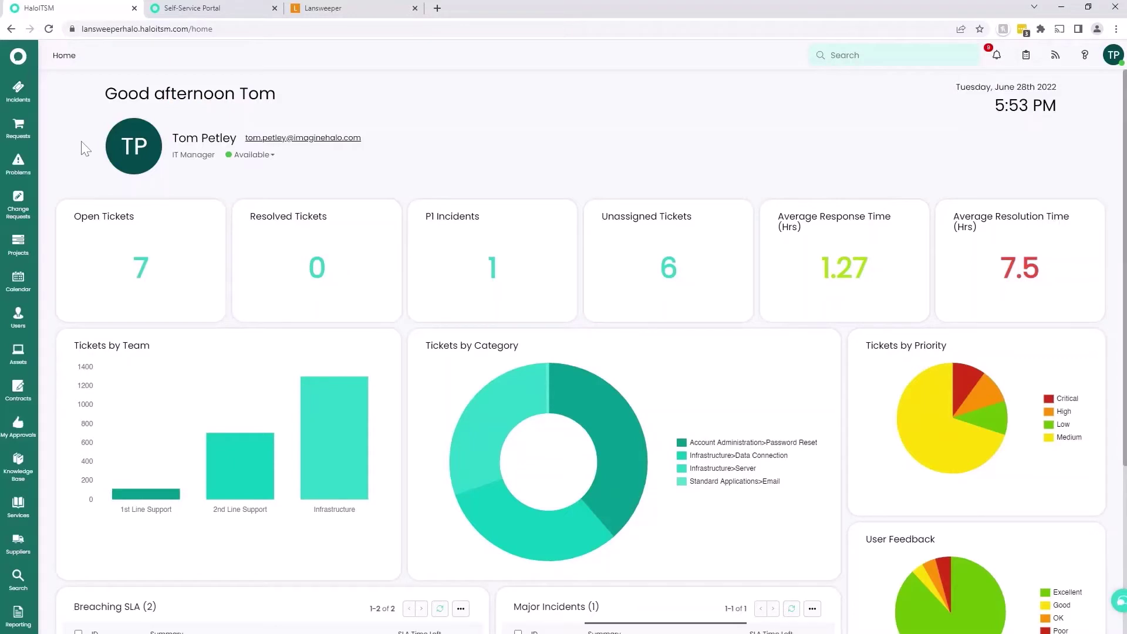
# Step: In the incidents area, reassign the "[Hint #3] - Self-service portal" ticket to the first named agent under 1st Line Support
pyautogui.click(21, 94)
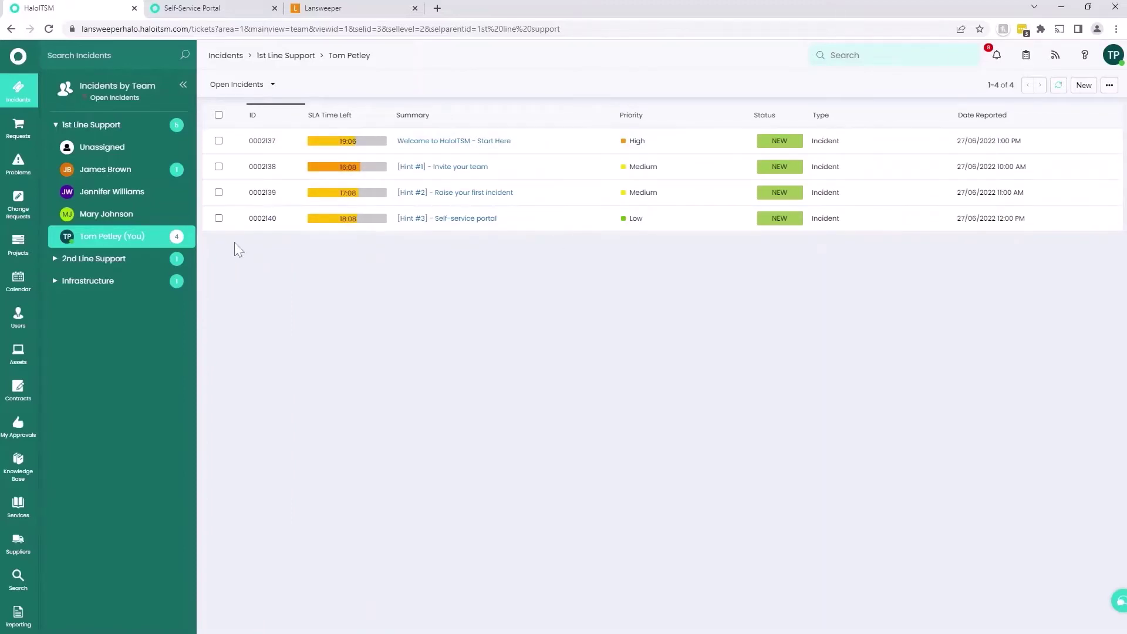
pyautogui.click(176, 171)
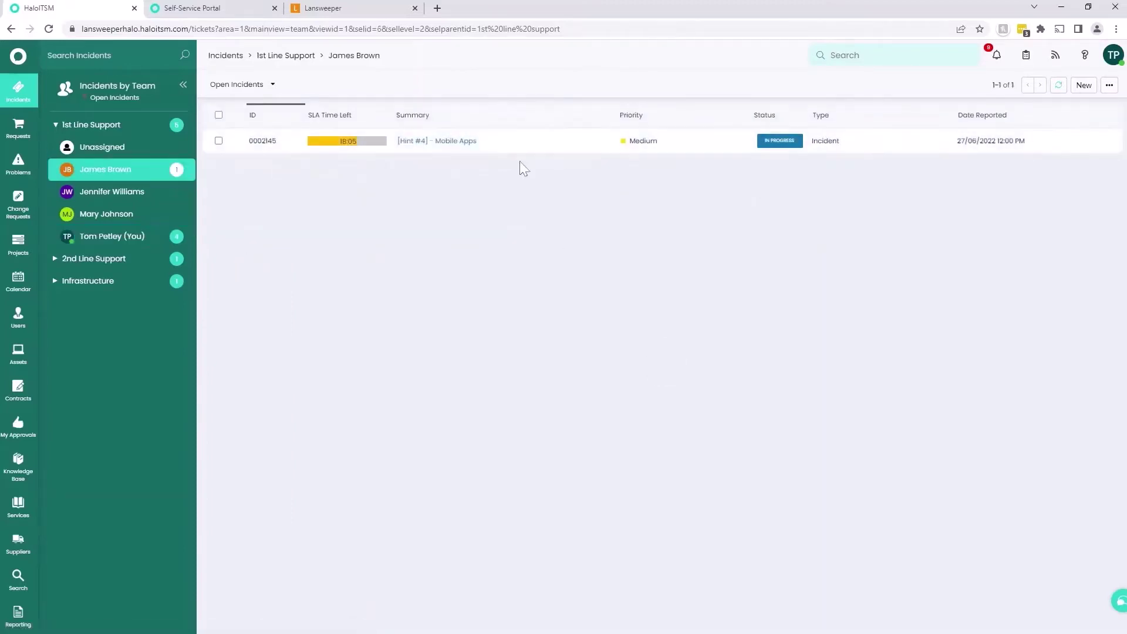
pyautogui.click(174, 247)
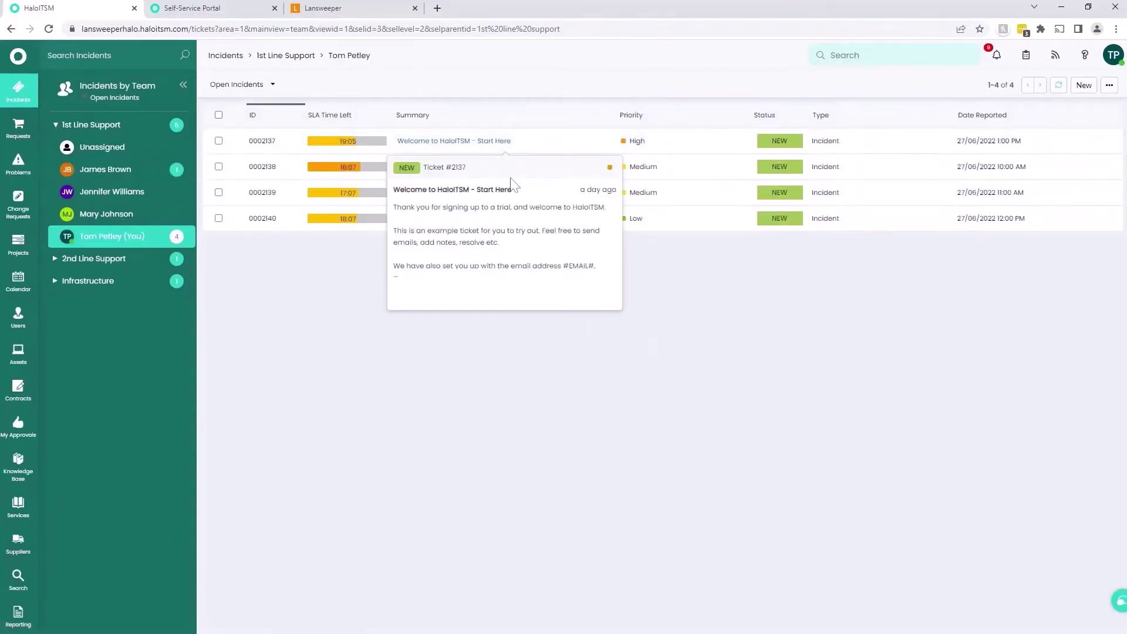
pyautogui.moveTo(544, 224); pyautogui.dragTo(143, 175)
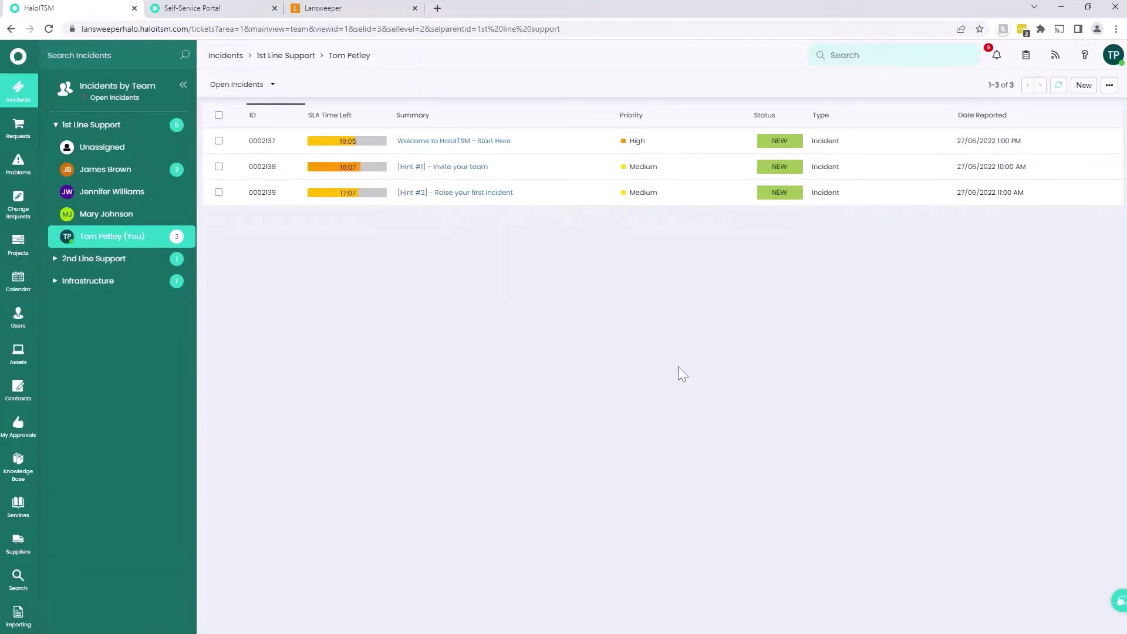
# Step: Sort the open incidents by SLA time left, followed by priority
pyautogui.click(343, 117)
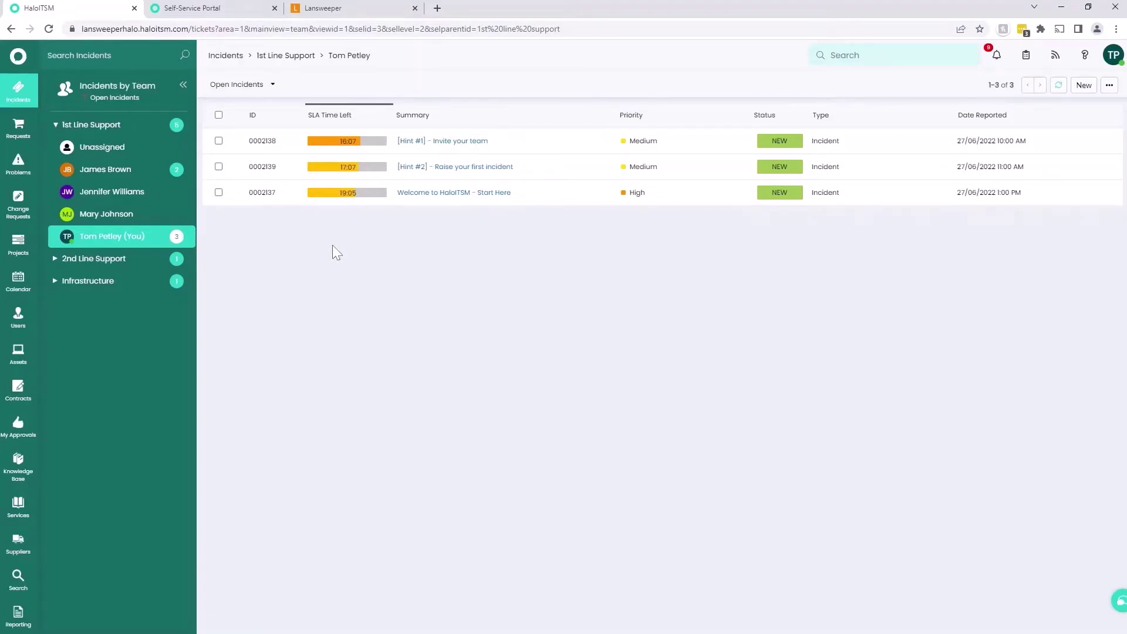
pyautogui.click(634, 117)
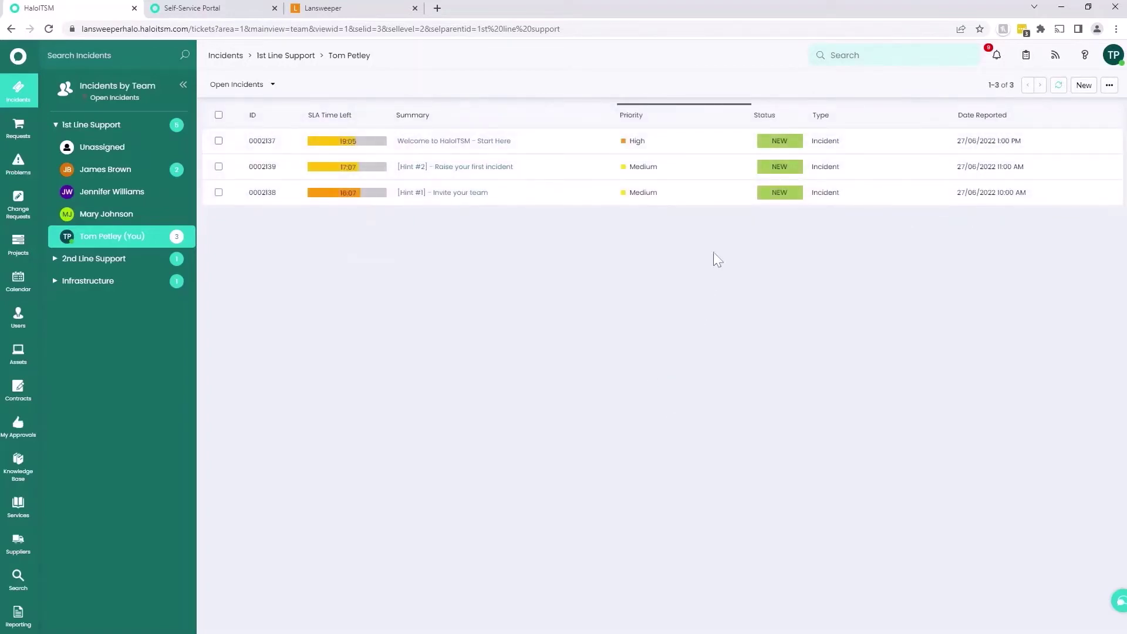
# Step: Filter the incident list by the priority "high" and clear that filter text
pyautogui.click(739, 118)
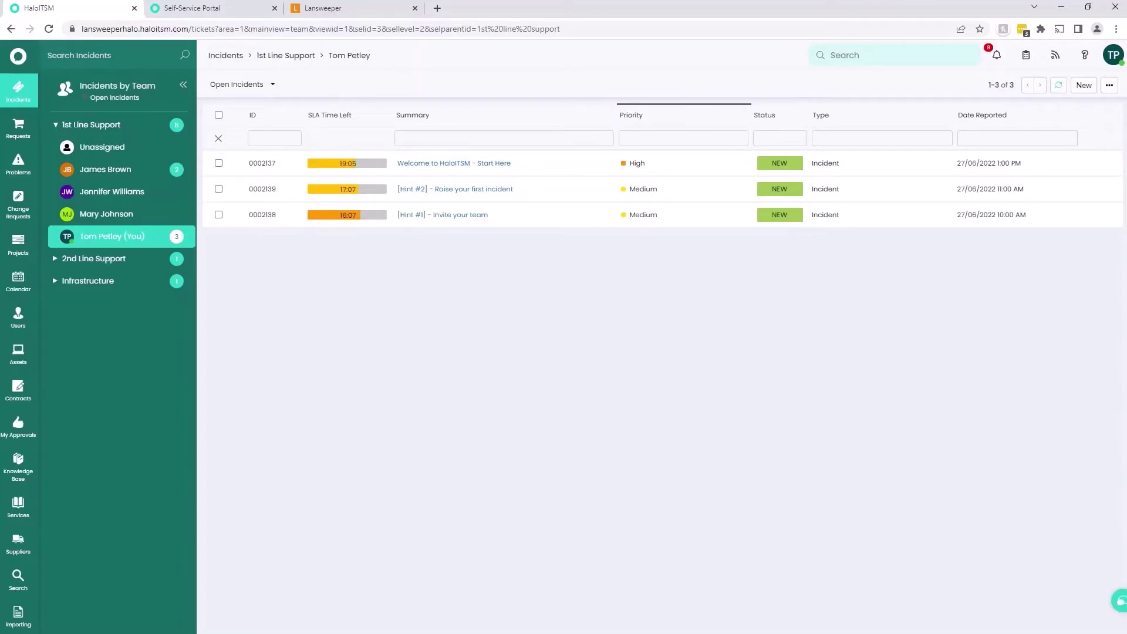
pyautogui.write('high')
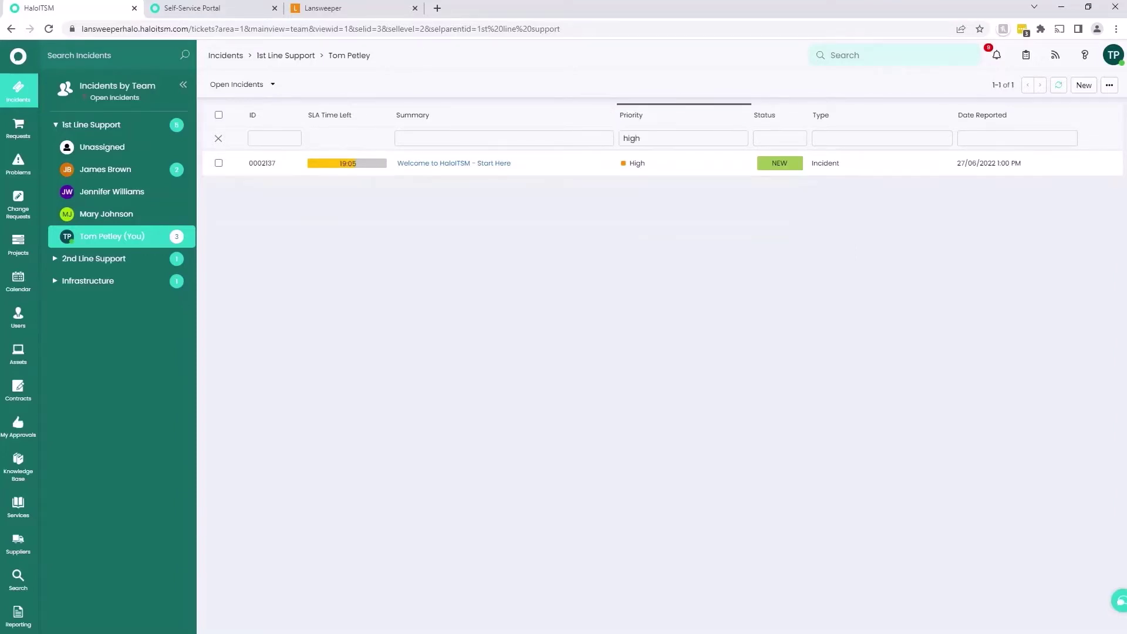
pyautogui.press('BackSpace')
pyautogui.press('BackSpace')
pyautogui.press('BackSpace')
# Step: Filter the incident list by "incide" in the summary, and remove the column filters
pyautogui.click(570, 141)
pyautogui.write('incide')
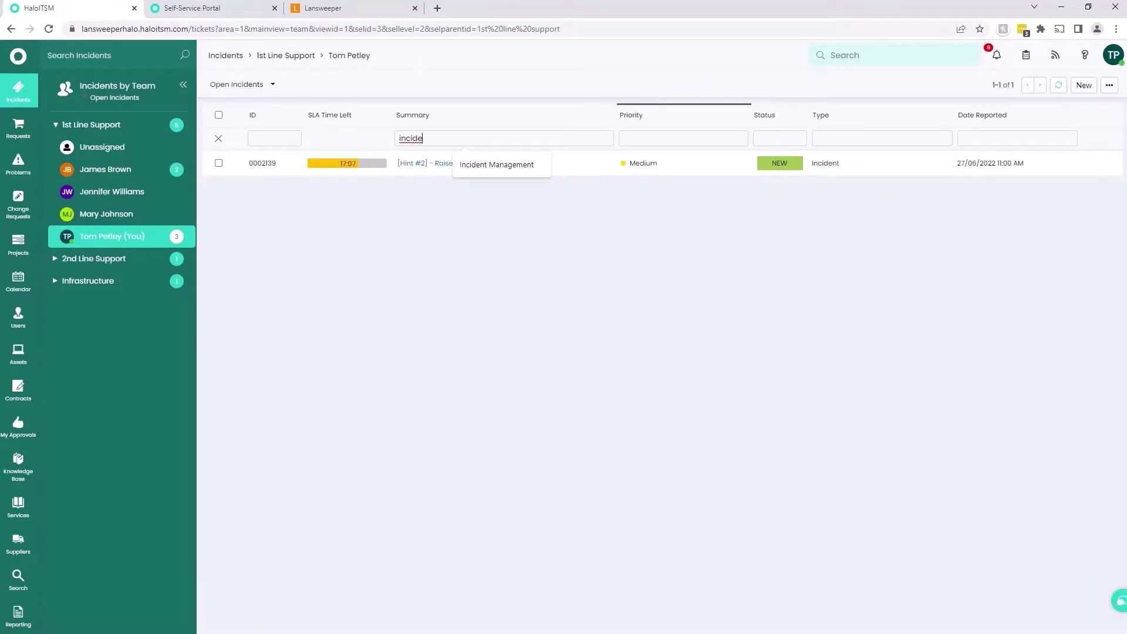
pyautogui.press('BackSpace')
pyautogui.press('BackSpace')
pyautogui.press('BackSpace')
pyautogui.press('BackSpace')
pyautogui.press('BackSpace')
pyautogui.press('BackSpace')
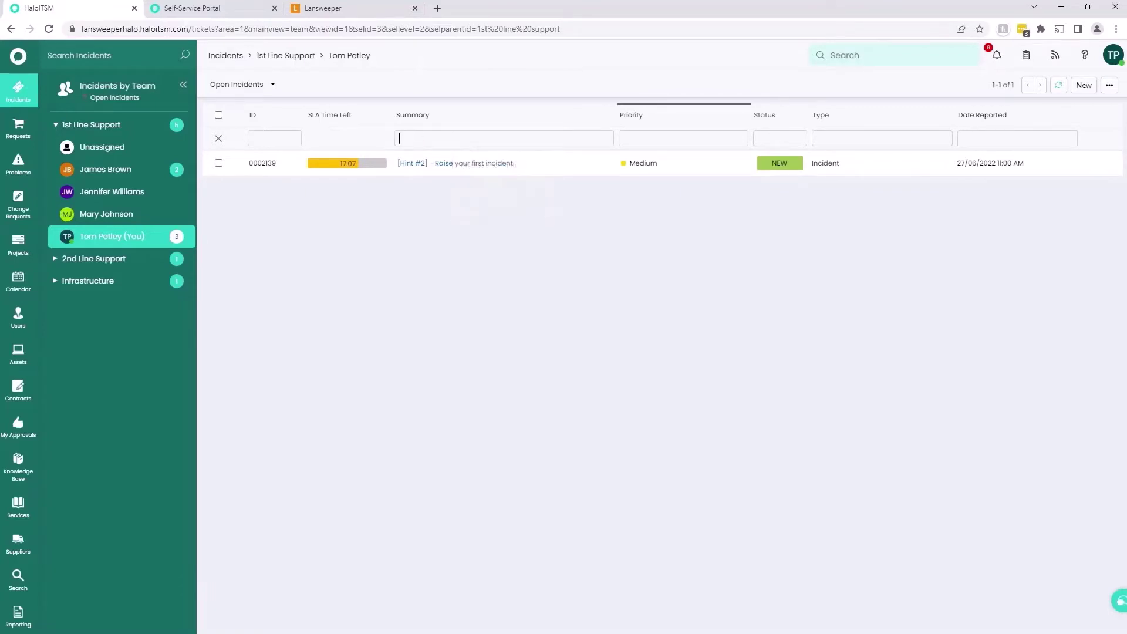
pyautogui.click(218, 139)
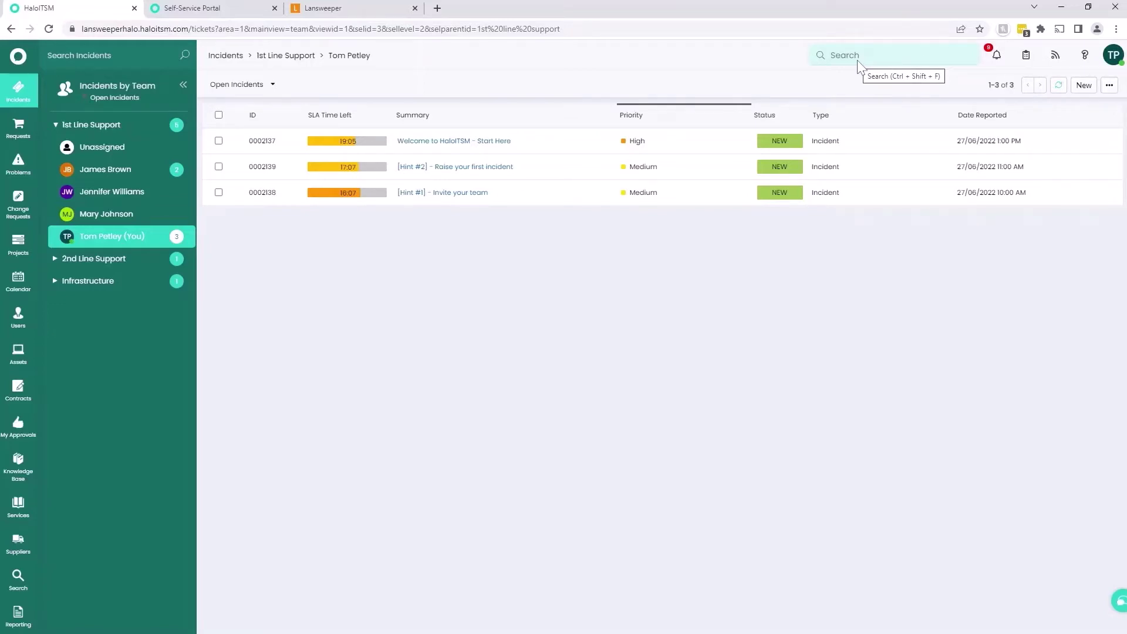
# Step: Open the Default Columns profile of the ticket list for editing
pyautogui.click(1110, 85)
pyautogui.click(1092, 199)
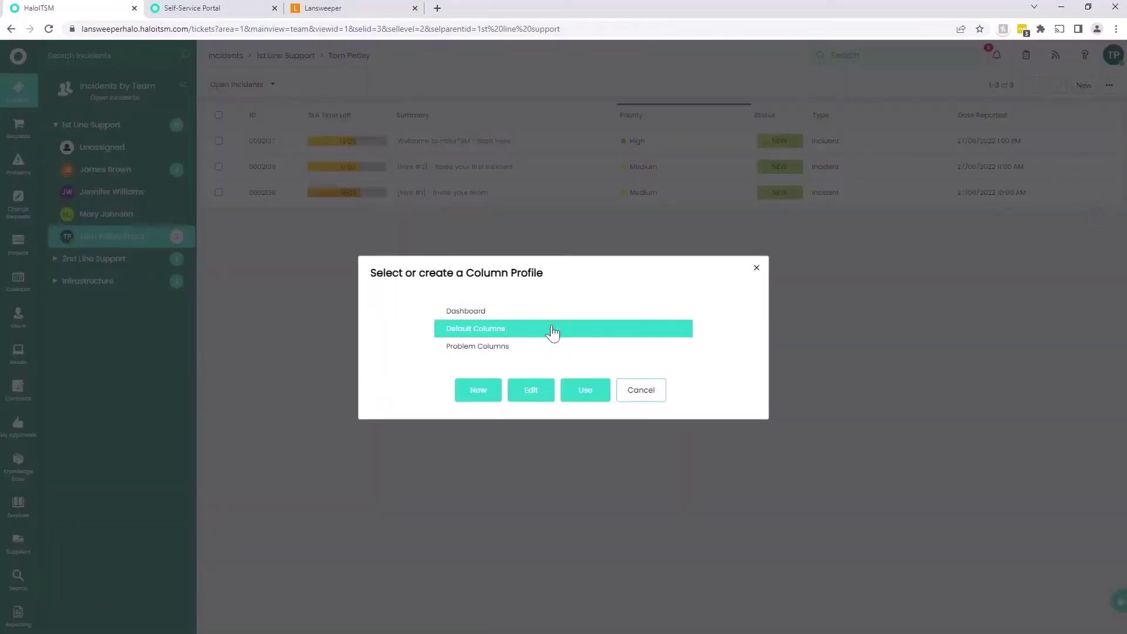
pyautogui.click(540, 391)
pyautogui.scroll(-1, 646, 411)
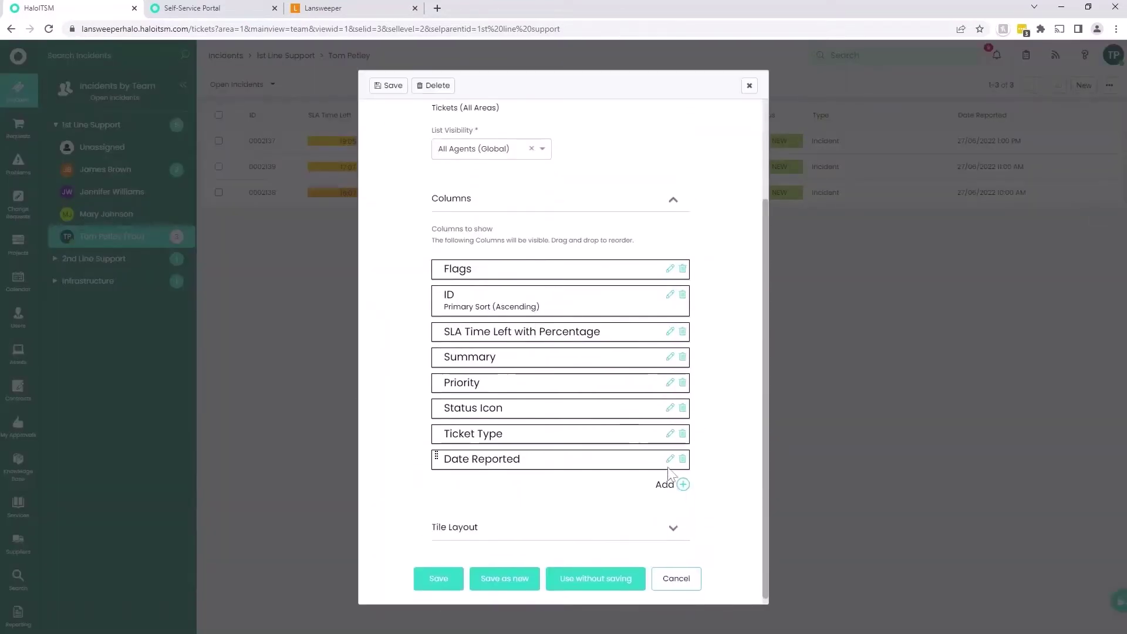
# Step: Add the Asset Tag column to the profile's columns to show
pyautogui.click(682, 485)
pyautogui.click(528, 335)
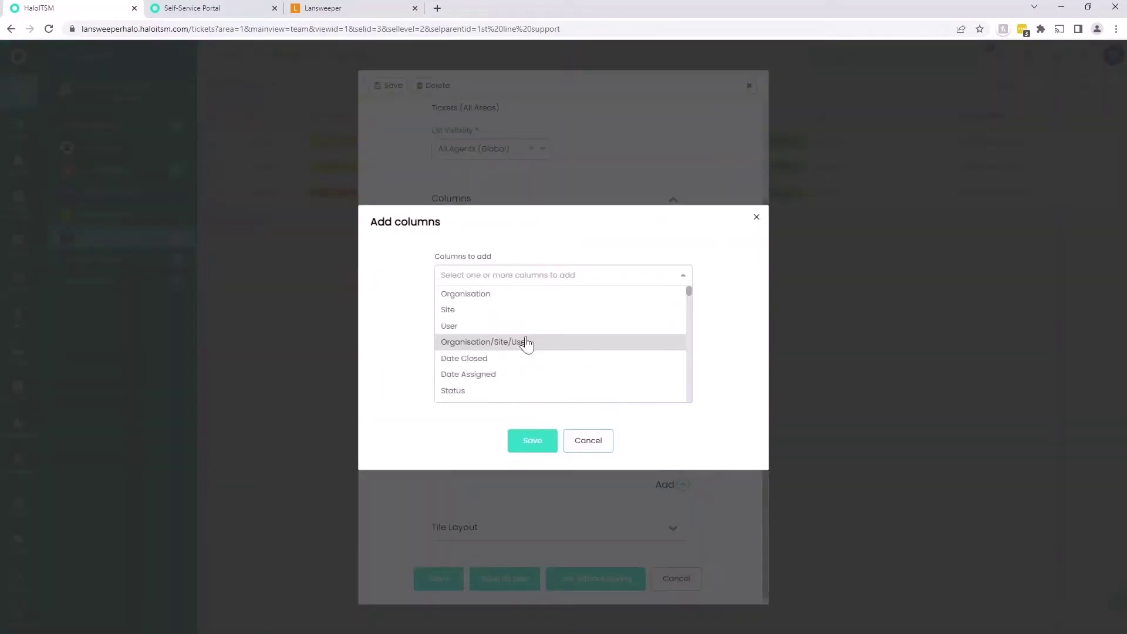
pyautogui.write('ass')
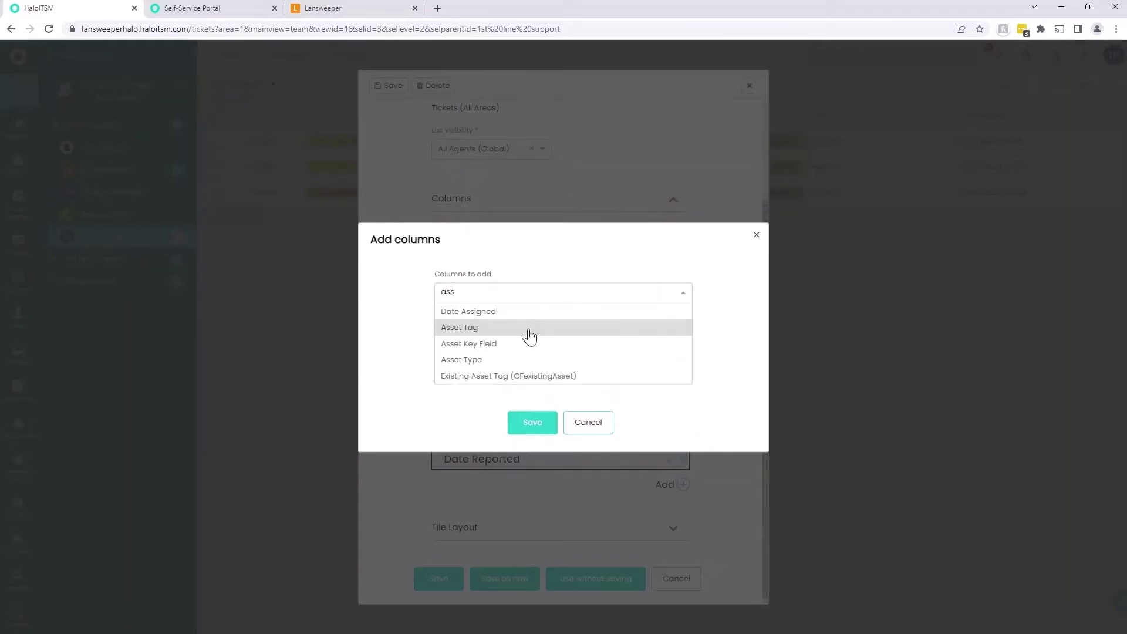
pyautogui.click(526, 328)
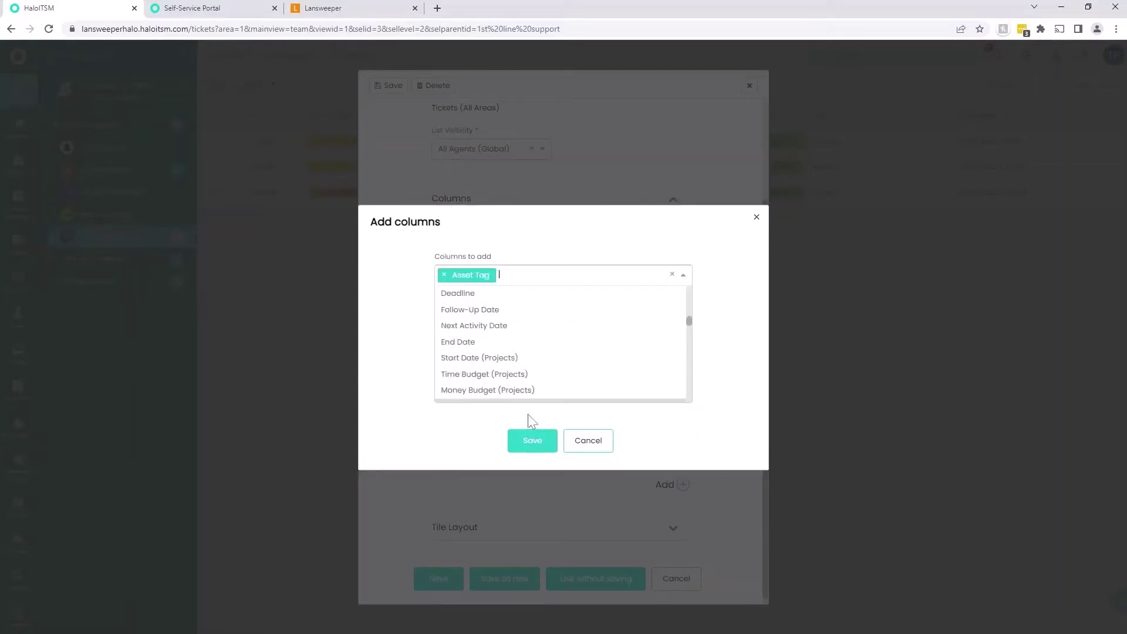
pyautogui.click(530, 437)
pyautogui.click(533, 390)
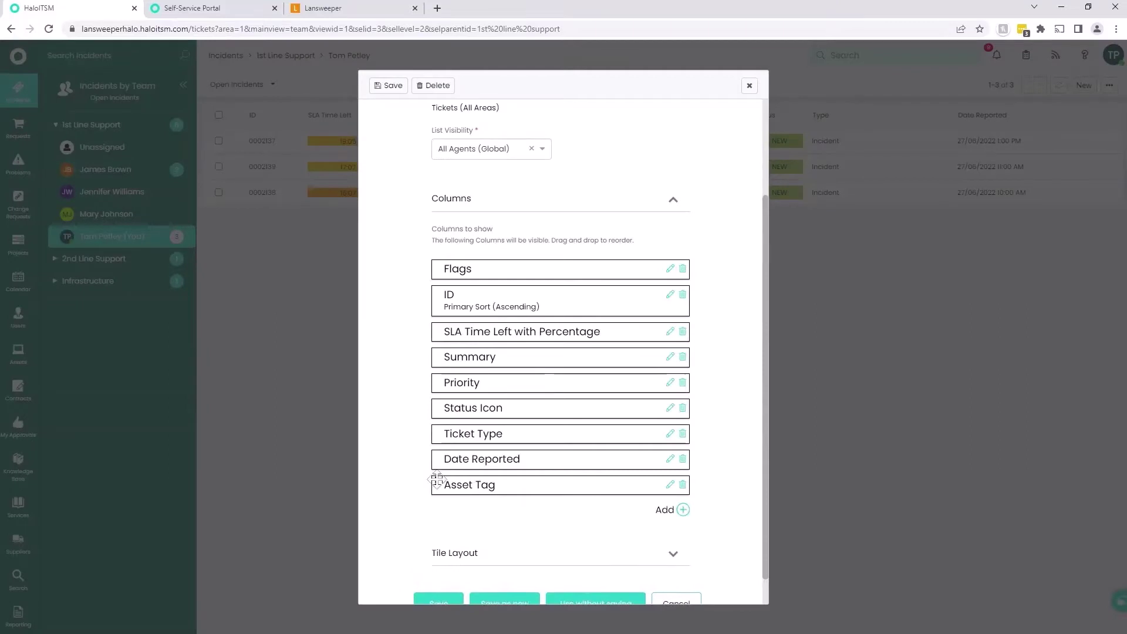
# Step: Move the Asset Tag column between Summary and Priority and save the column profile
pyautogui.moveTo(436, 484); pyautogui.dragTo(453, 400)
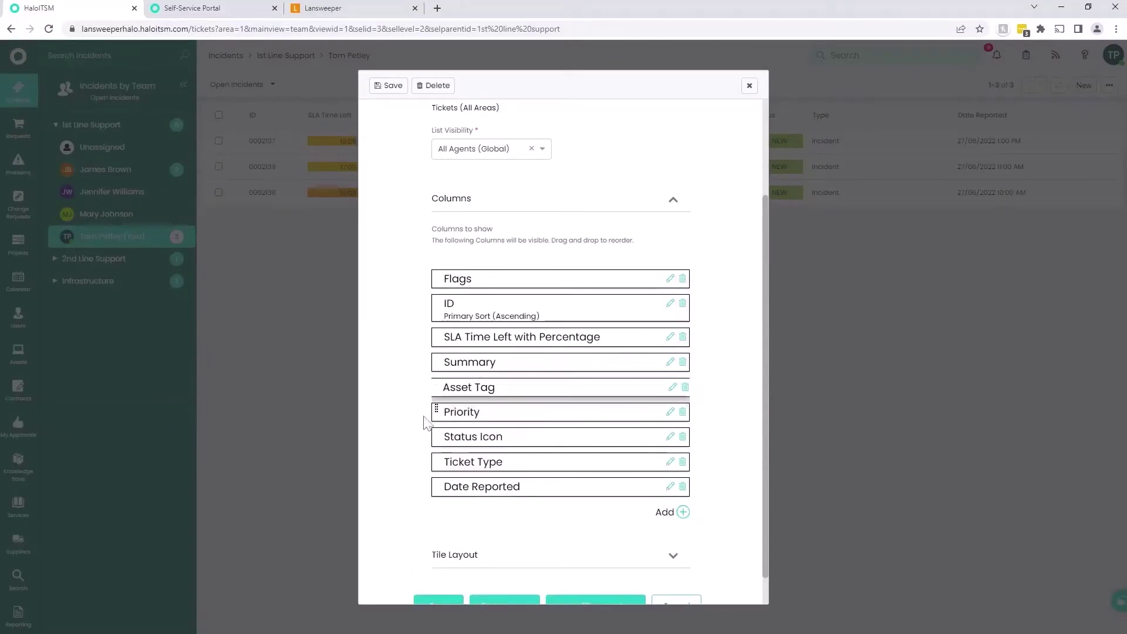
pyautogui.scroll(-1, 483, 523)
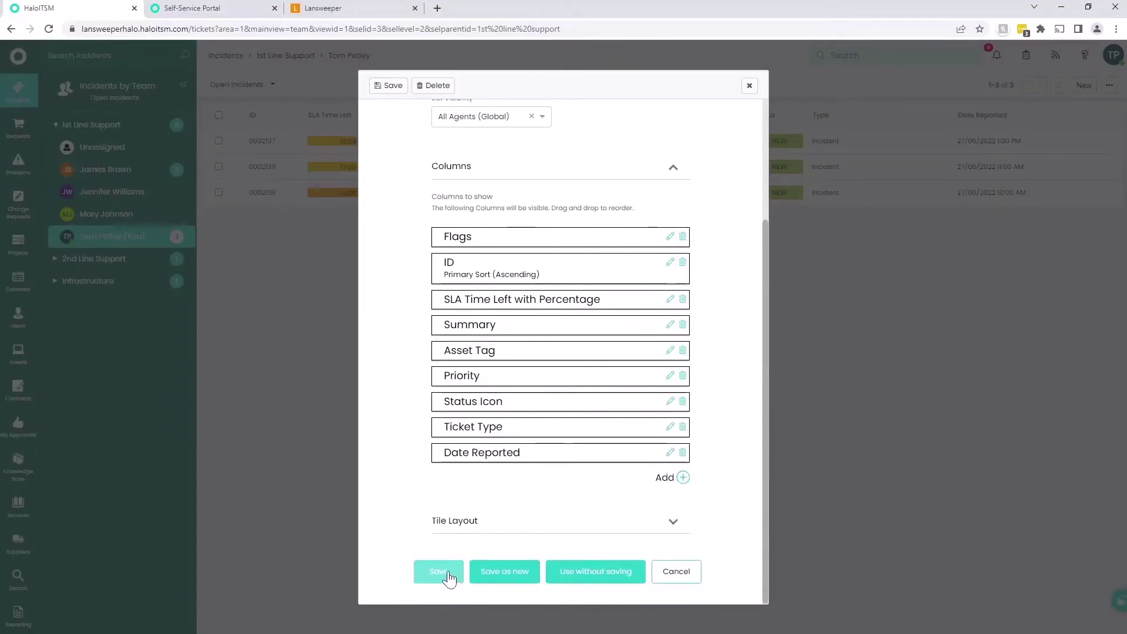
pyautogui.click(447, 576)
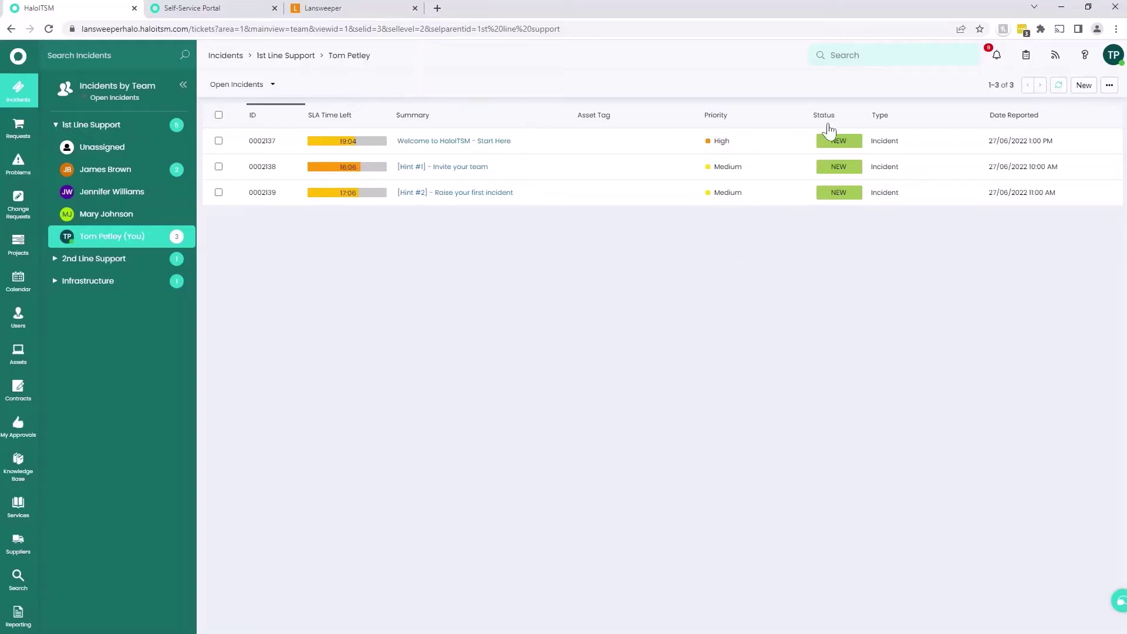
# Step: Start a new incident ticket and choose your own user record as the end-user
pyautogui.click(1084, 86)
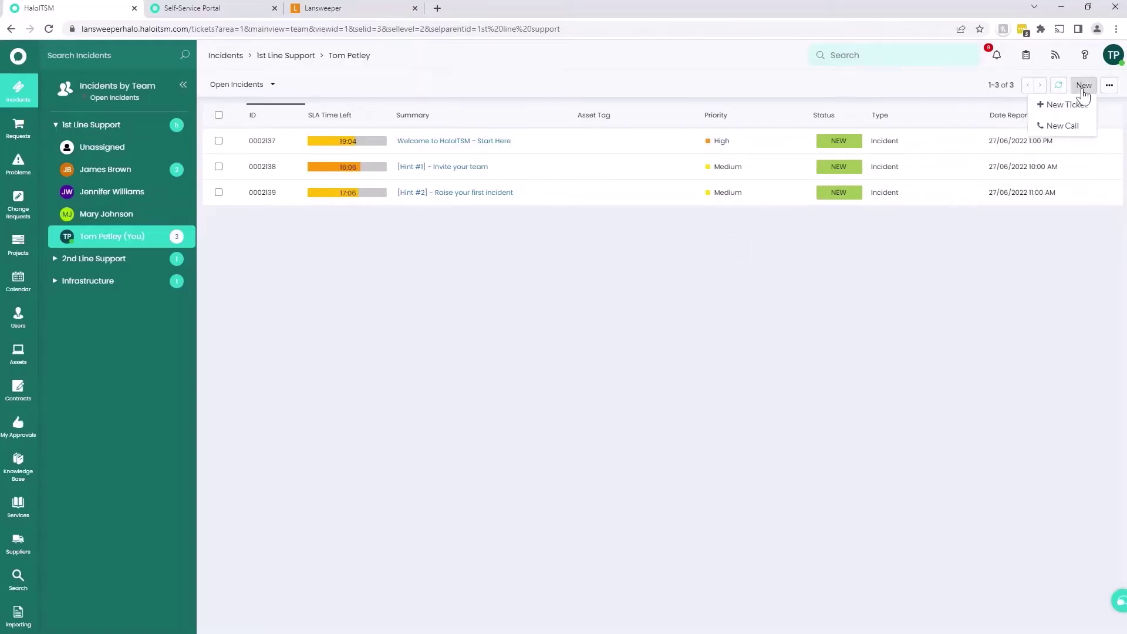
pyautogui.click(1066, 105)
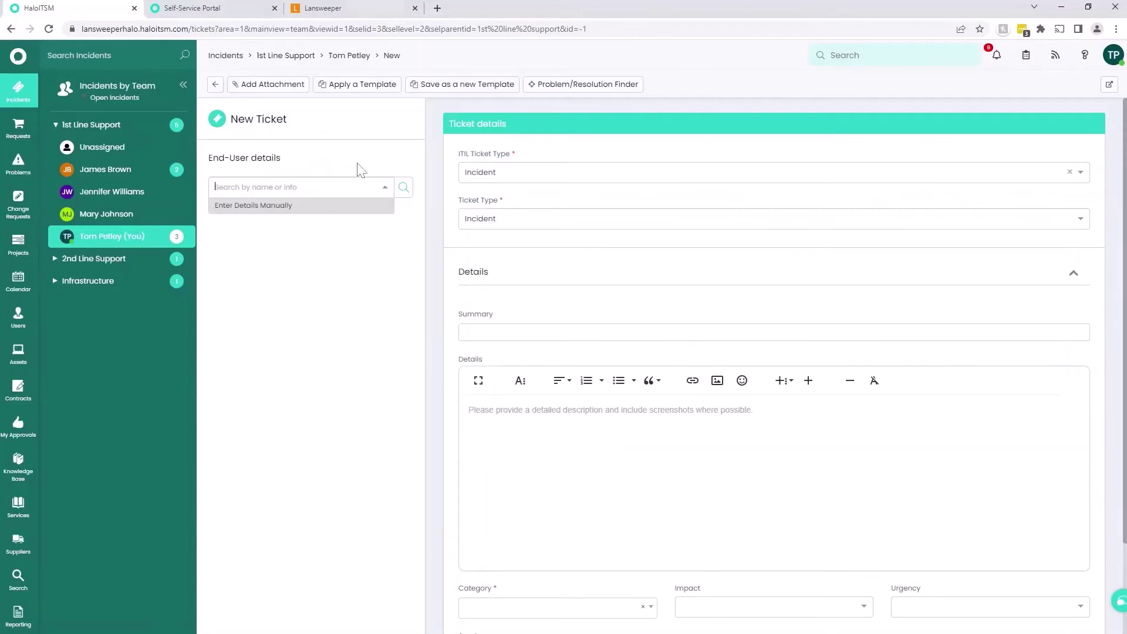
pyautogui.write('tom p')
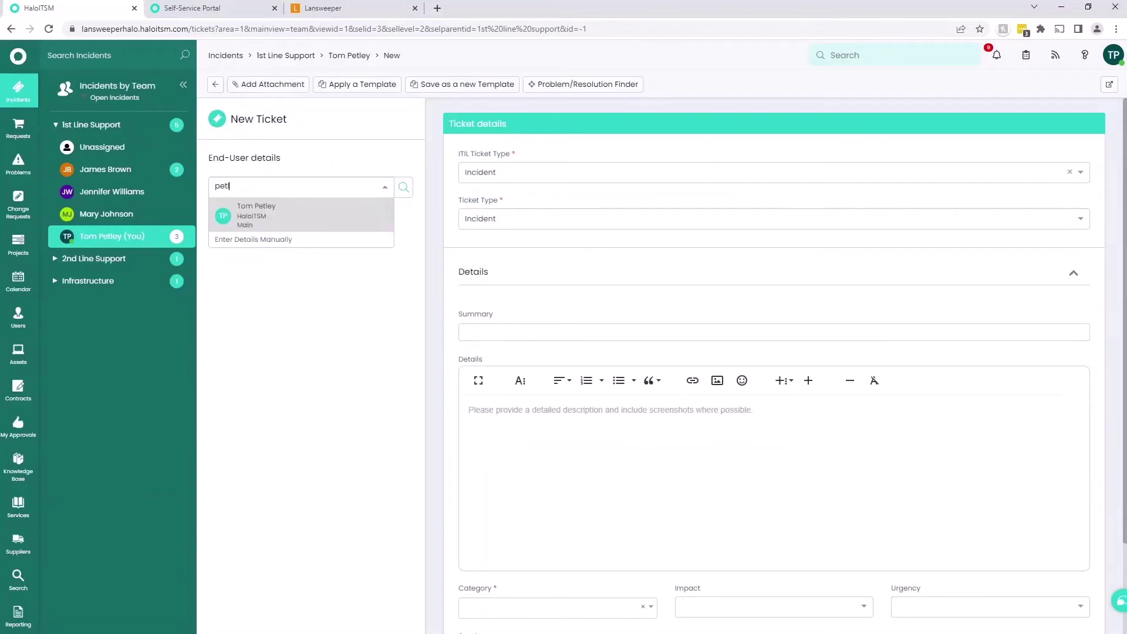
pyautogui.press('Return')
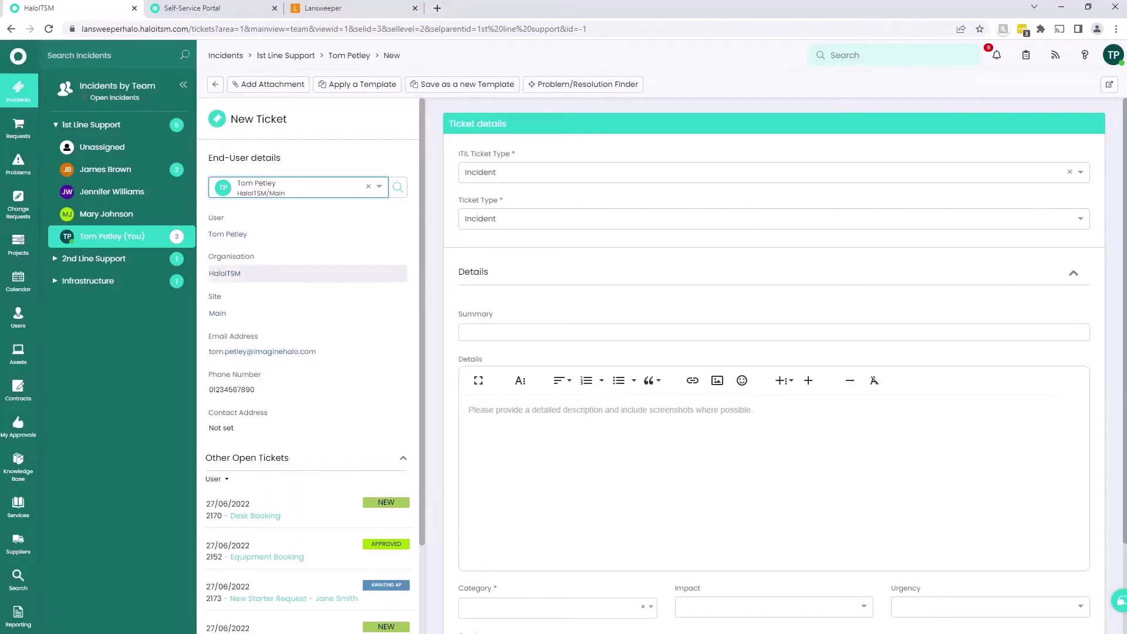
# Step: Enter "Example Printer Incident" as the ticket's summary and copy the same text into the details
pyautogui.click(481, 332)
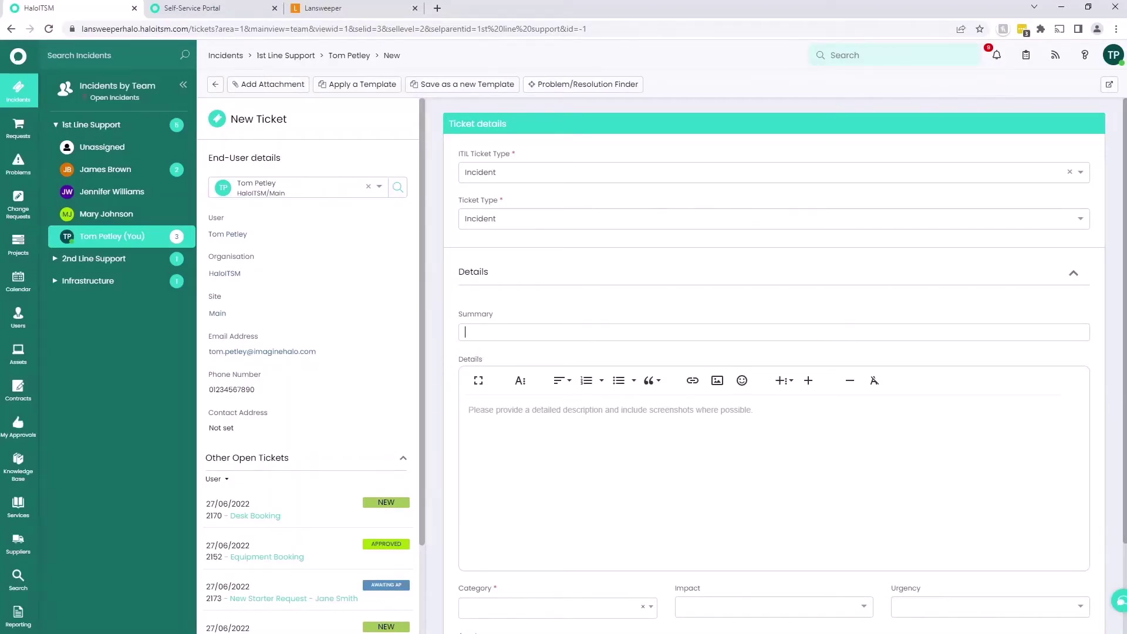
pyautogui.write('Example Printer Incident')
pyautogui.hotkey('ctrl', 'a')
pyautogui.hotkey('ctrl', 'c')
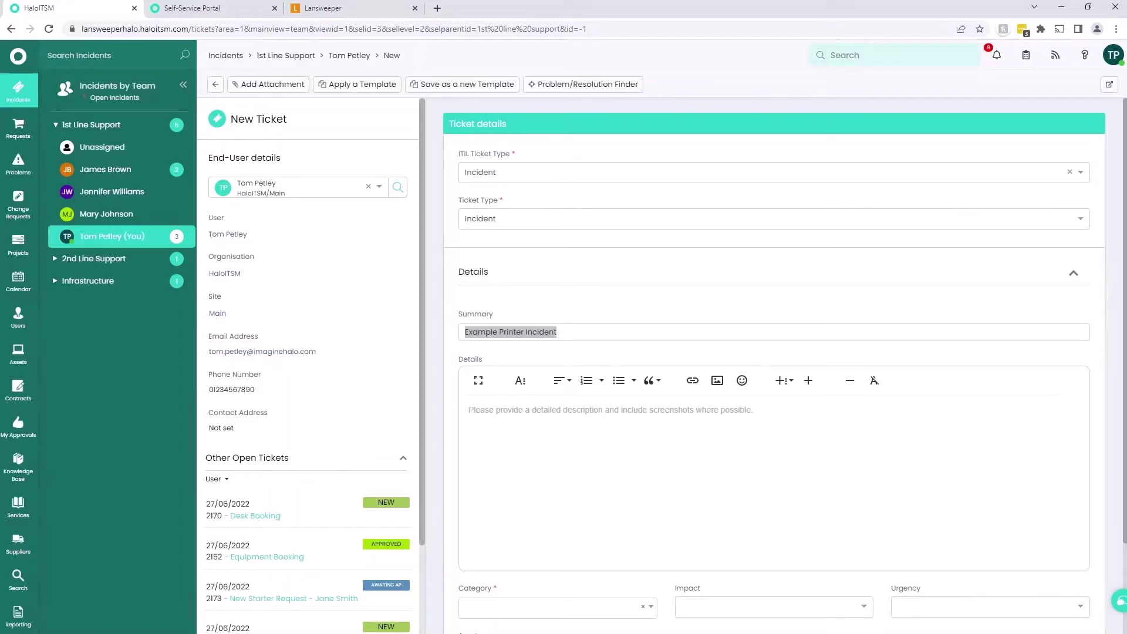
pyautogui.click(469, 410)
pyautogui.hotkey('ctrl', 'v')
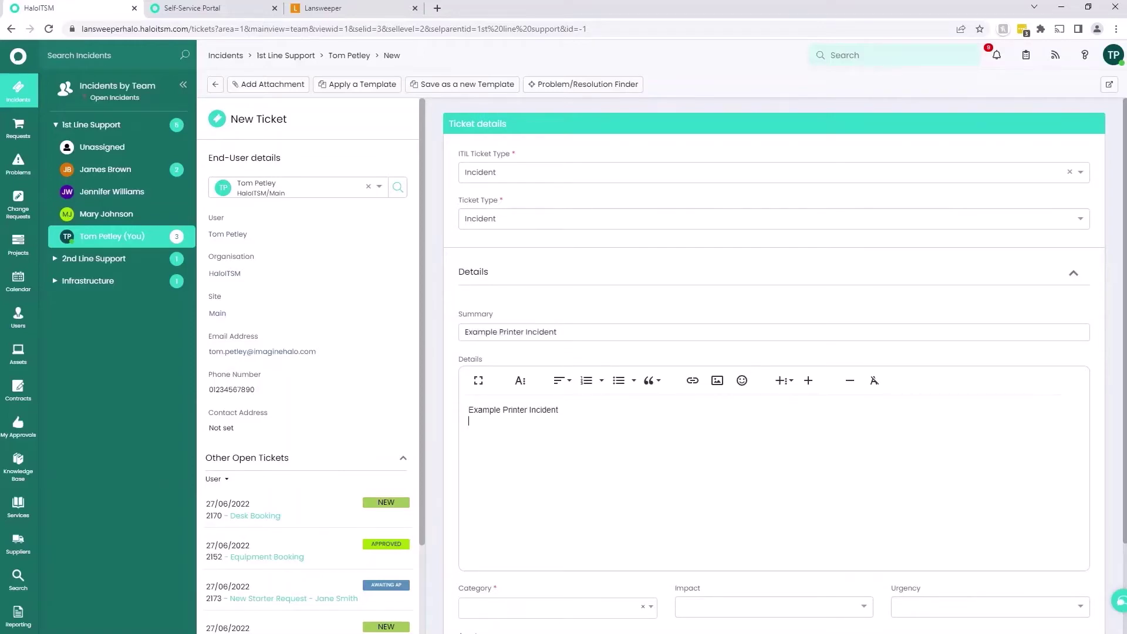
# Step: Capture a screenshot of part of the incidents sidebar and paste it below the text in the ticket details
pyautogui.press('super+shift+s')
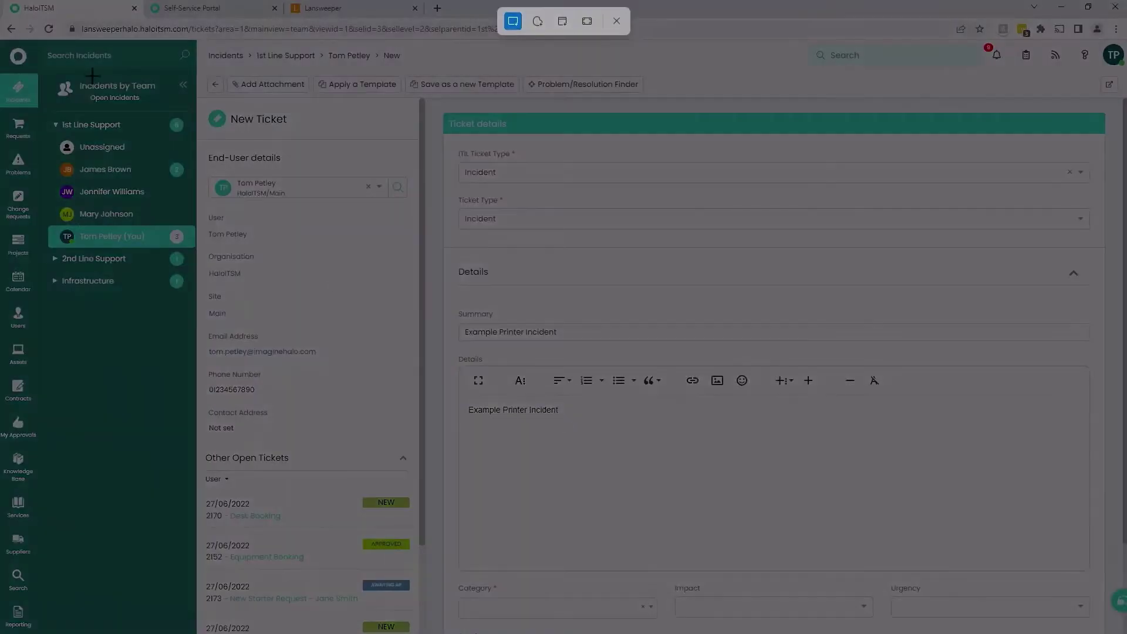
pyautogui.moveTo(6, 83); pyautogui.dragTo(143, 213)
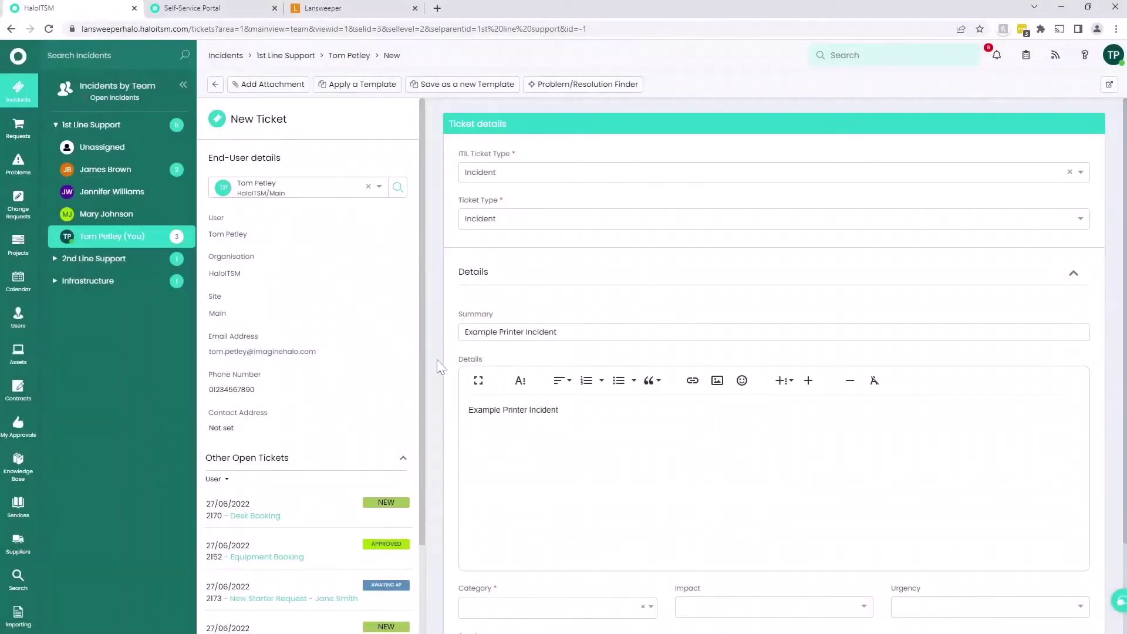
pyautogui.hotkey('ctrl', 'v')
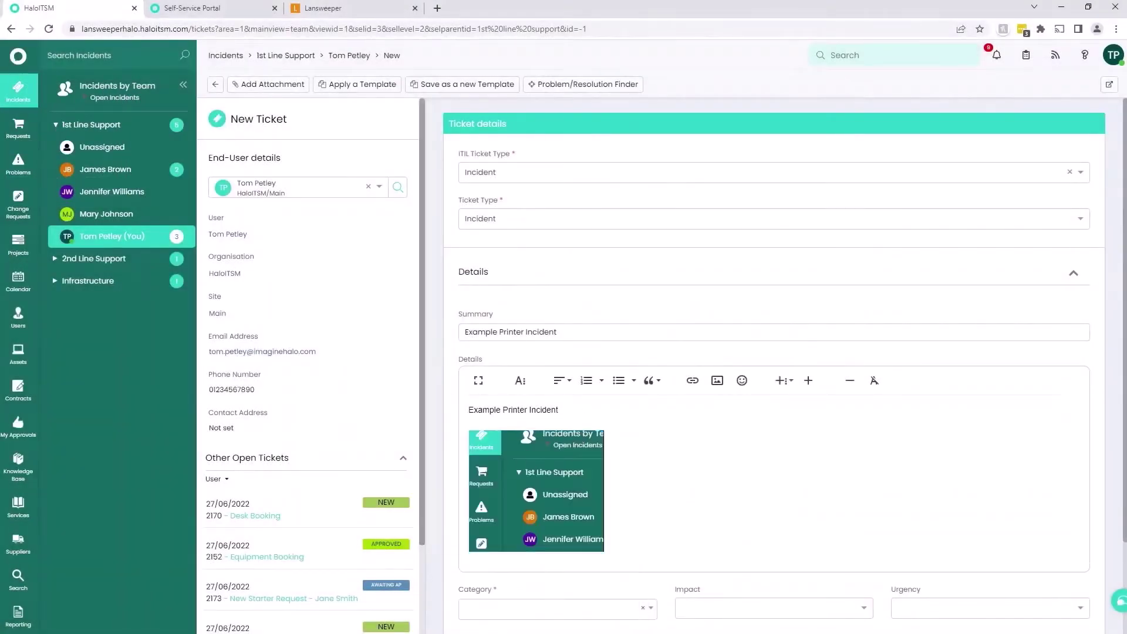
# Step: Set the ticket's category to Hardware>Printer
pyautogui.scroll(-2, 1104, 414)
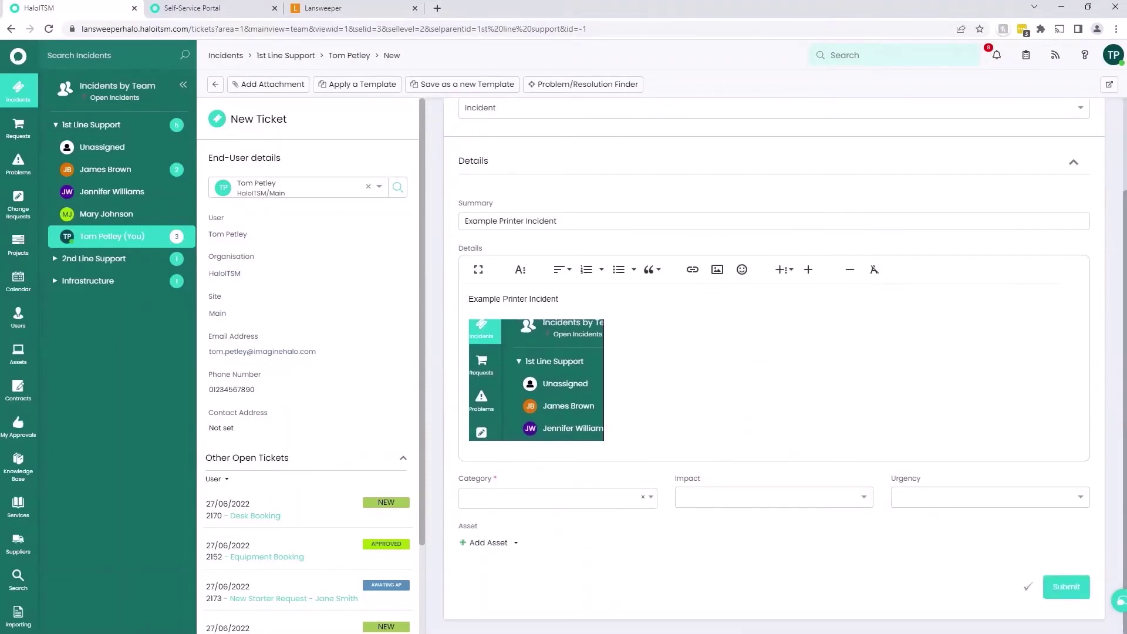
pyautogui.click(558, 498)
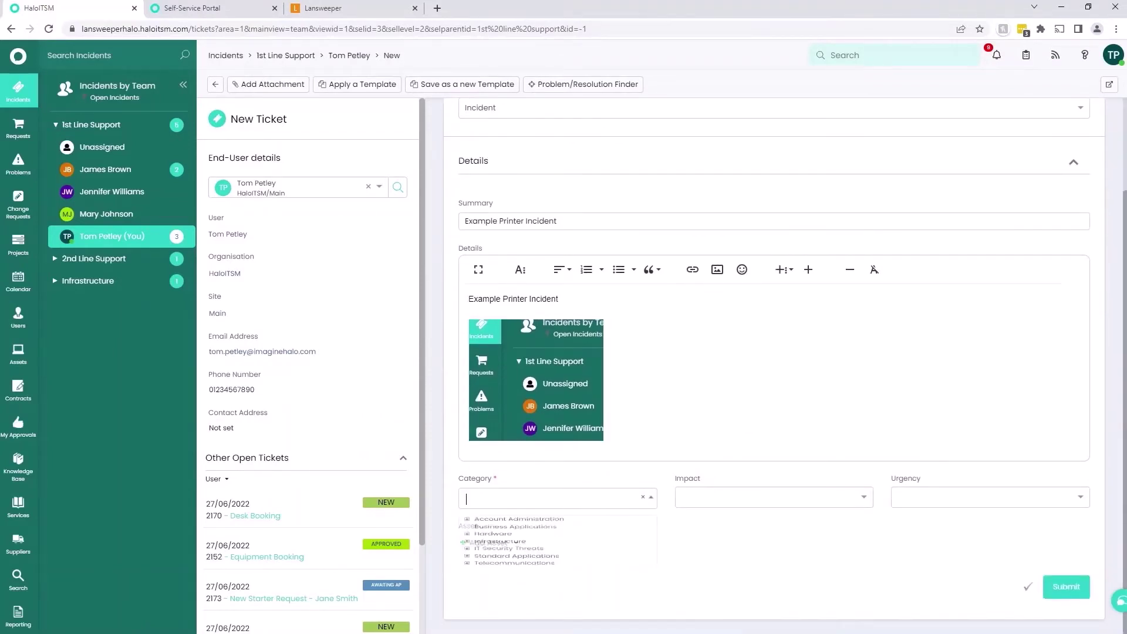
pyautogui.write('print')
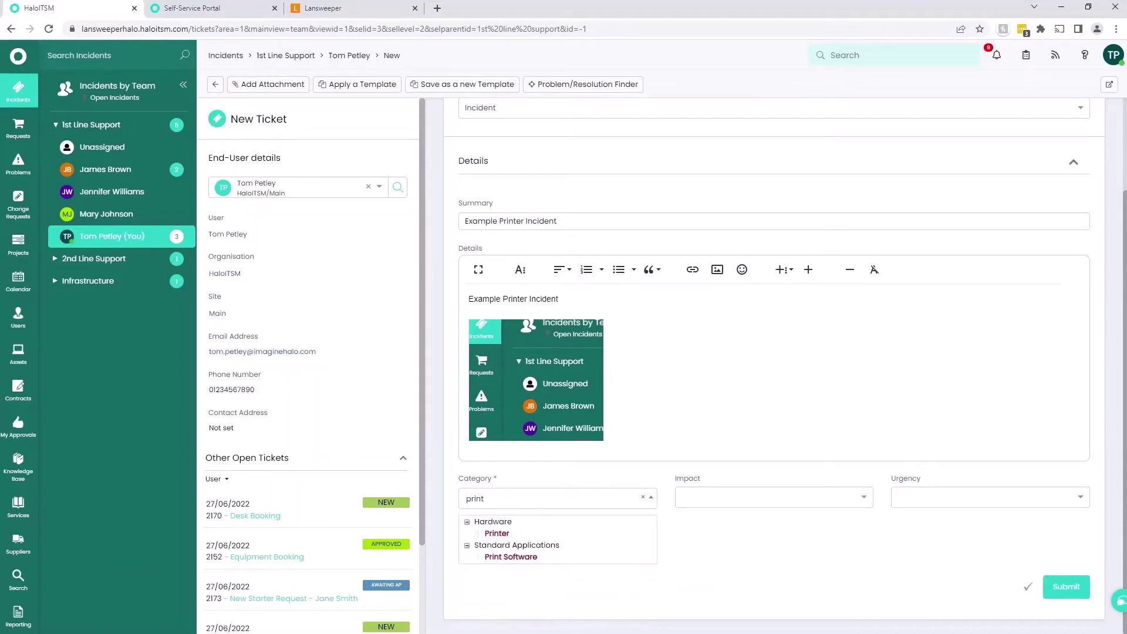
pyautogui.click(497, 533)
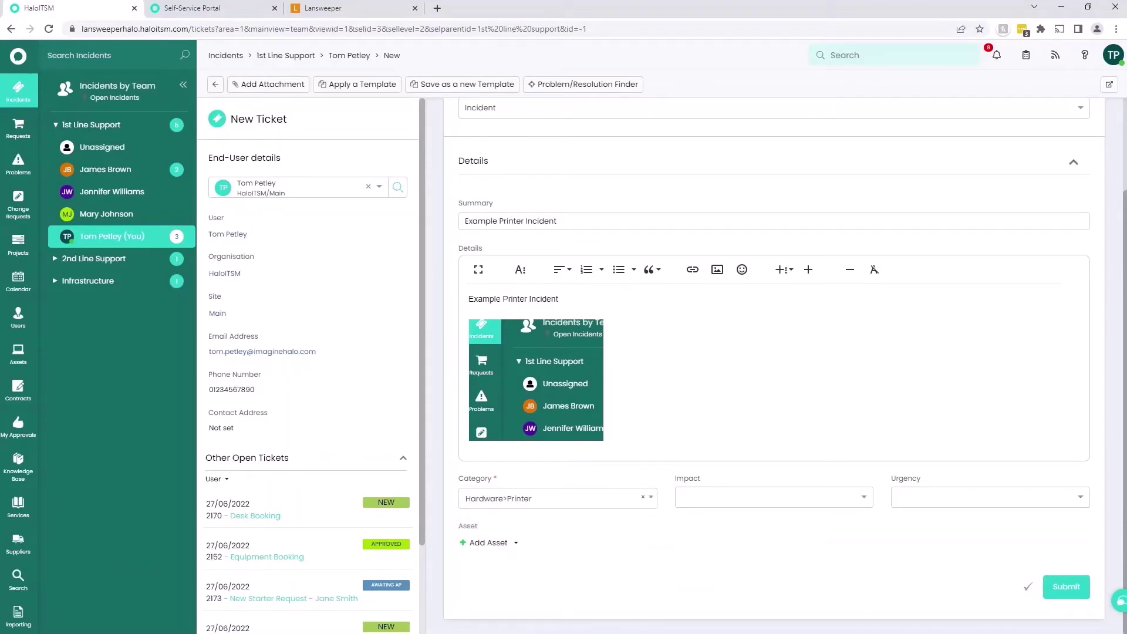
# Step: Set the ticket's impact to Single User Affected and its urgency to Low
pyautogui.click(704, 509)
pyautogui.click(715, 549)
pyautogui.click(910, 499)
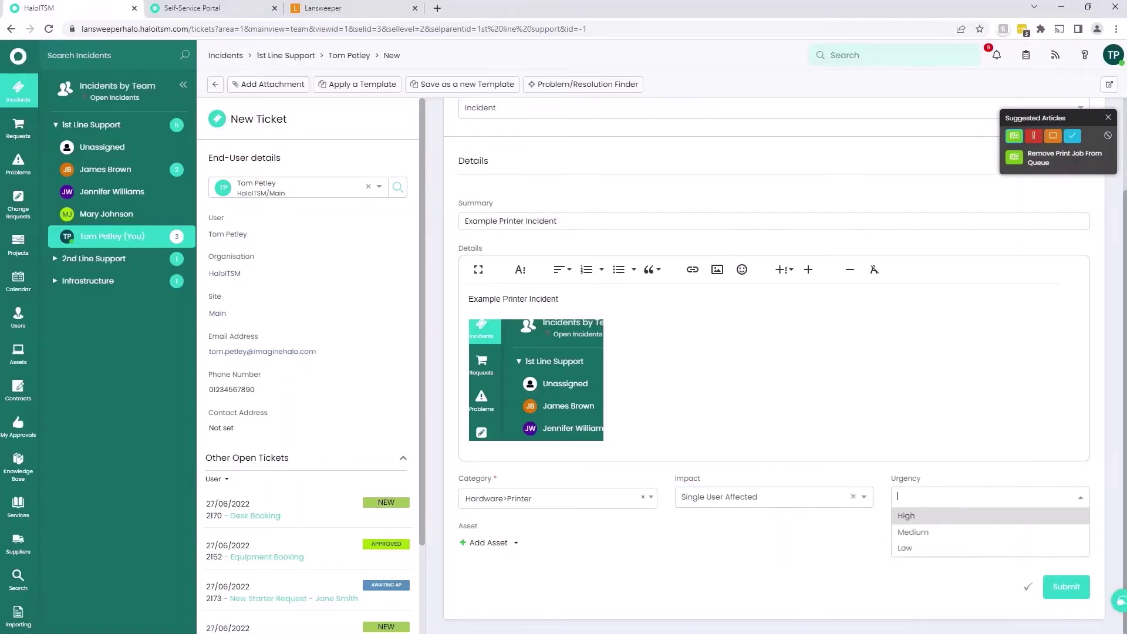
pyautogui.click(924, 548)
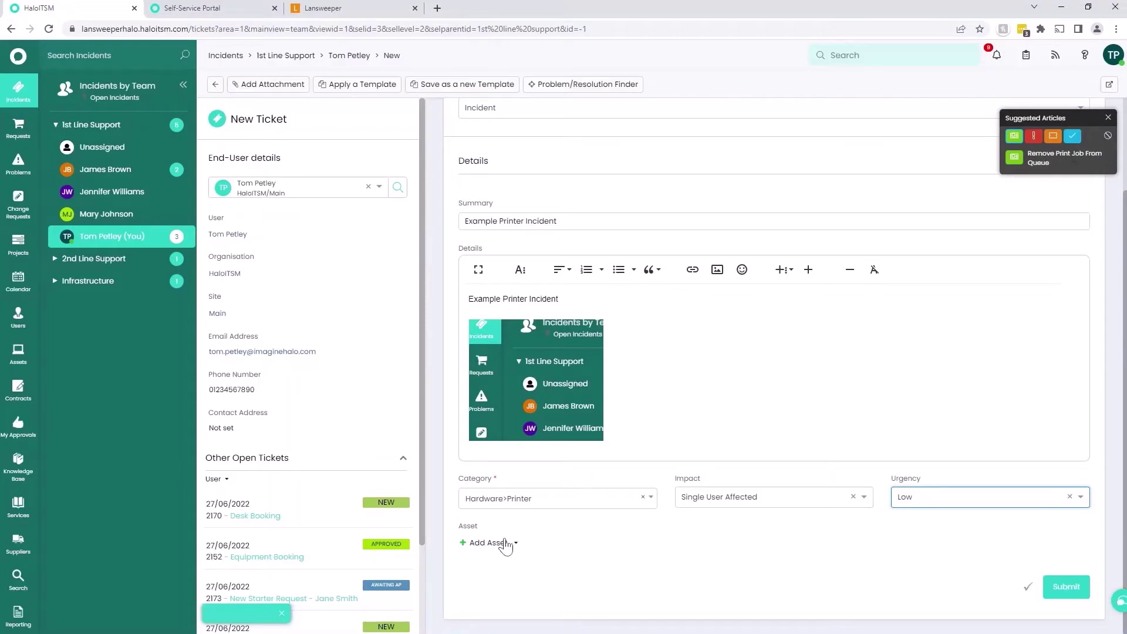
# Step: Search the assets for "print" and attach the Dell1130n printer to the ticket
pyautogui.click(505, 545)
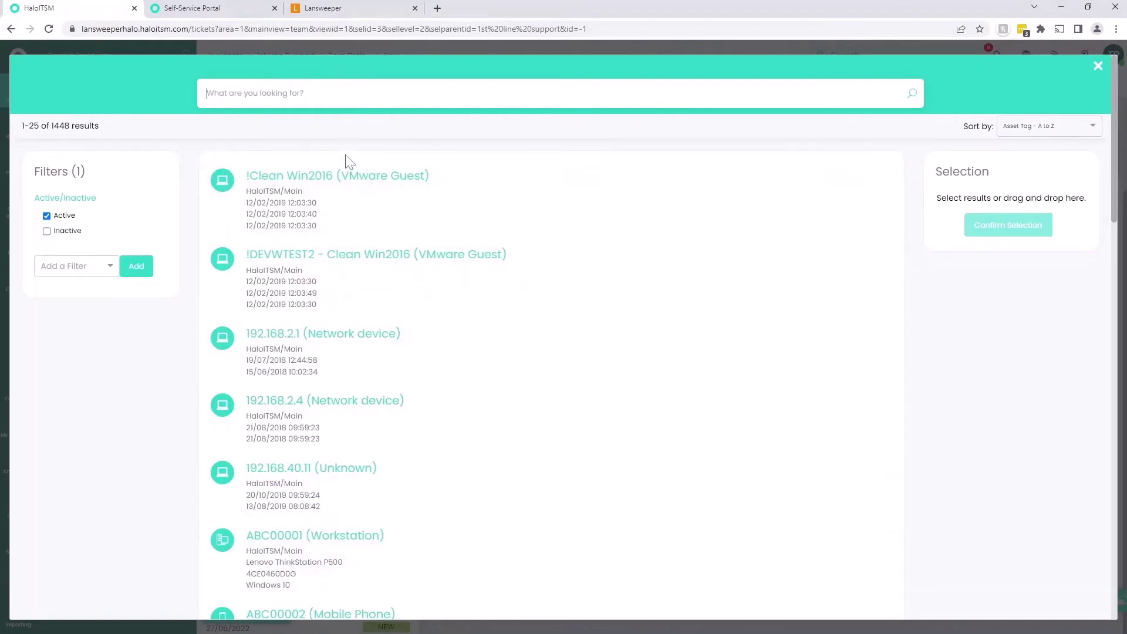
pyautogui.write('print')
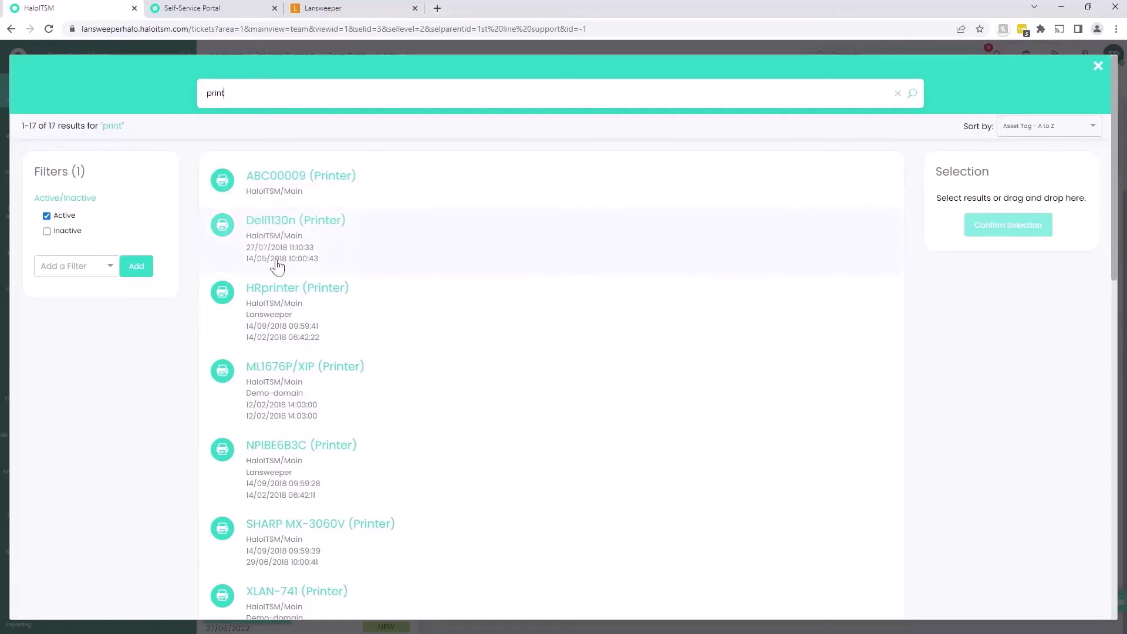
pyautogui.click(352, 249)
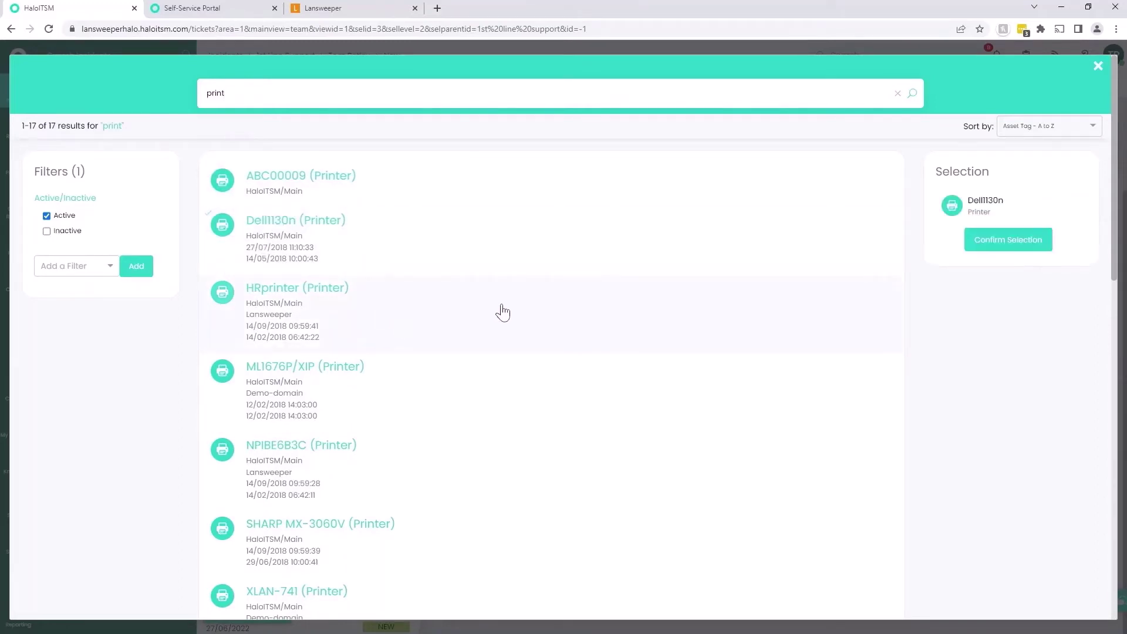
pyautogui.click(986, 251)
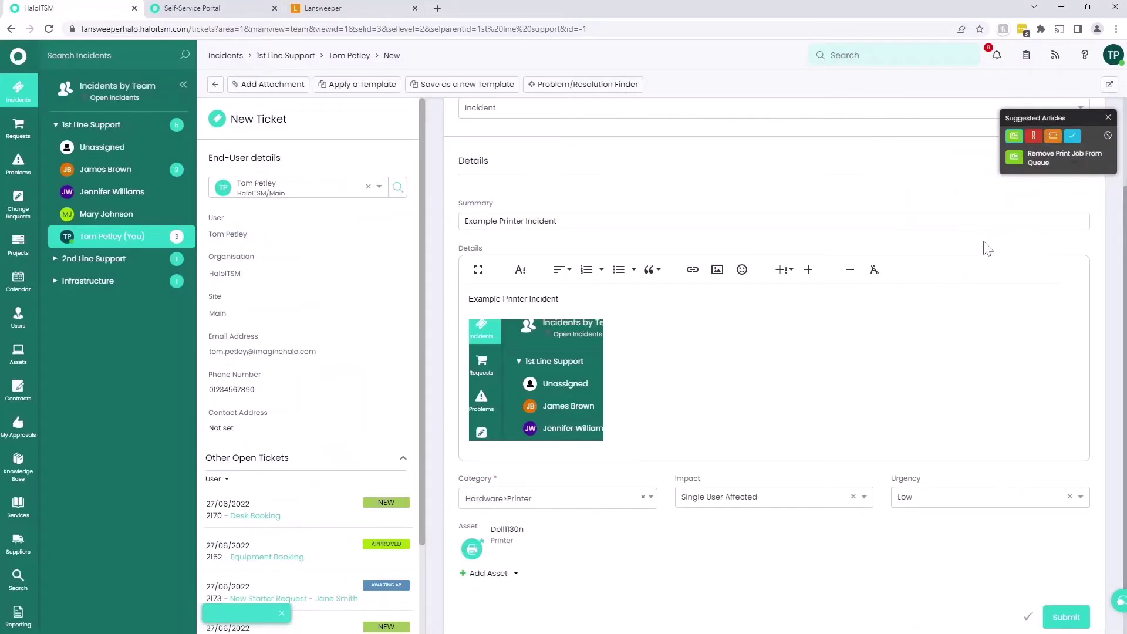
# Step: Check the Dell1130n entry in Lansweeper's printer inventory and return to the new ticket in HaloITSM
pyautogui.click(380, 13)
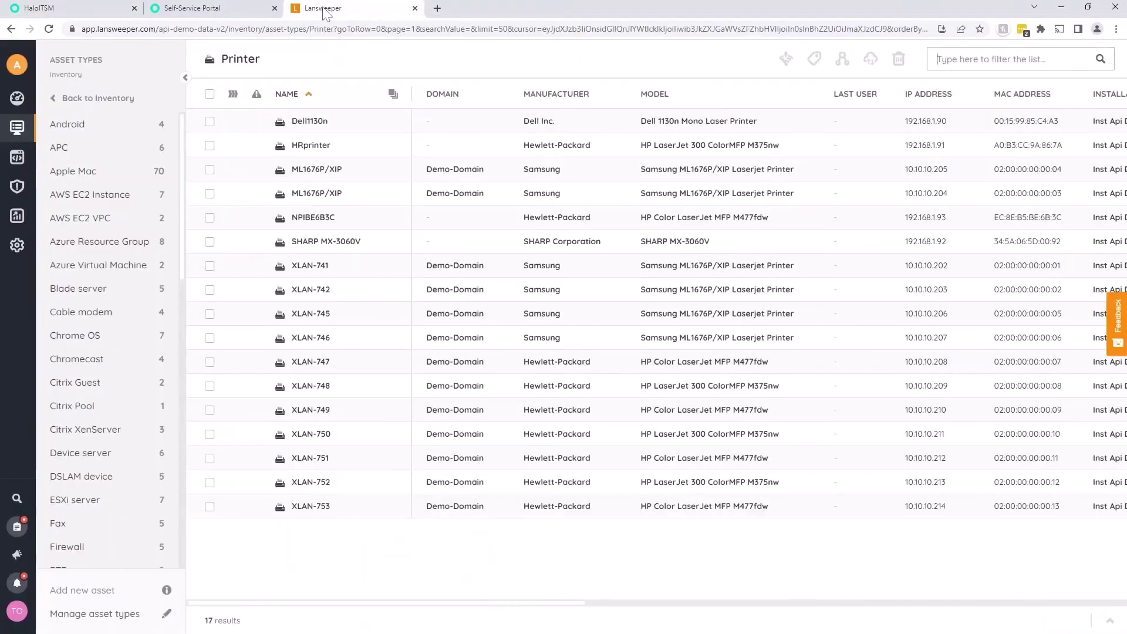
pyautogui.moveTo(305, 125)
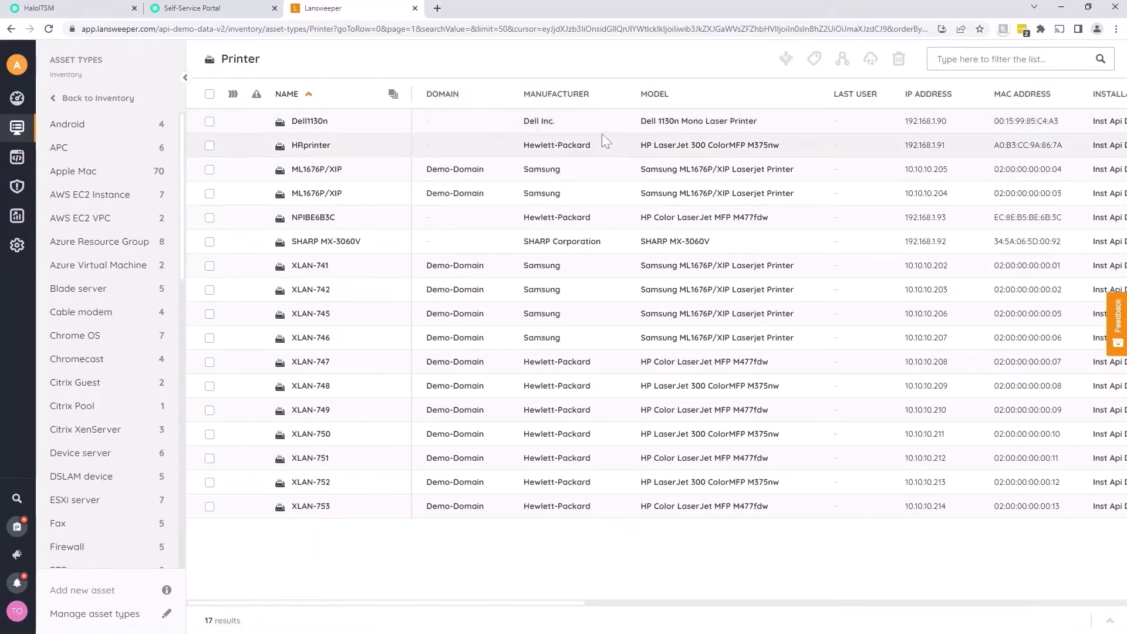
pyautogui.click(89, 13)
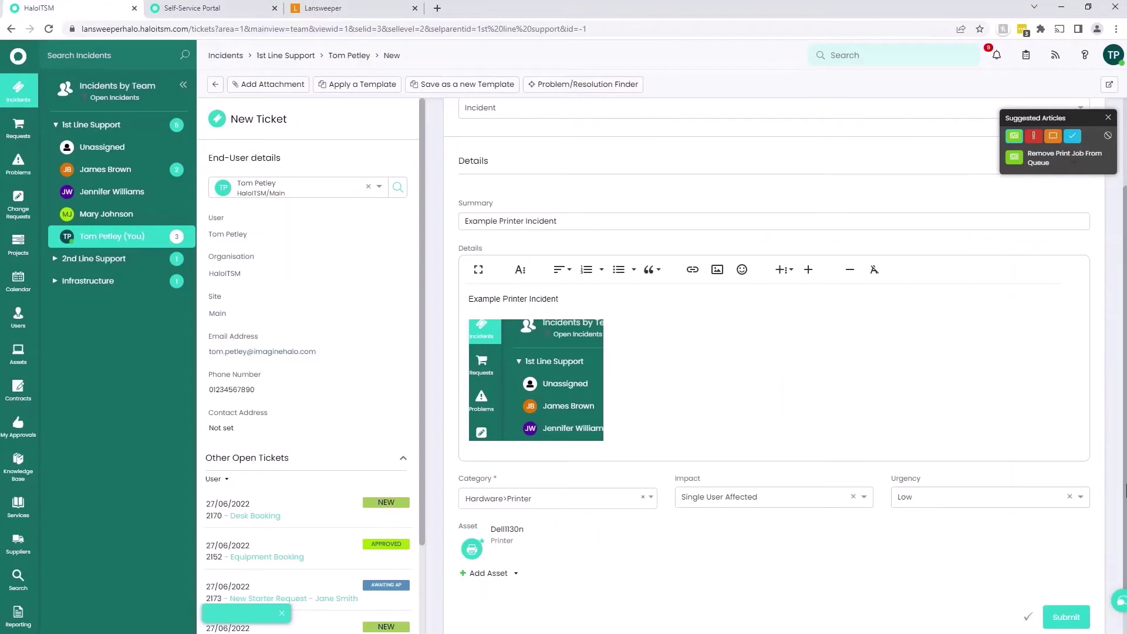
# Step: Submit the incident and preview it in the 1st Line Support team's unassigned list
pyautogui.click(1064, 618)
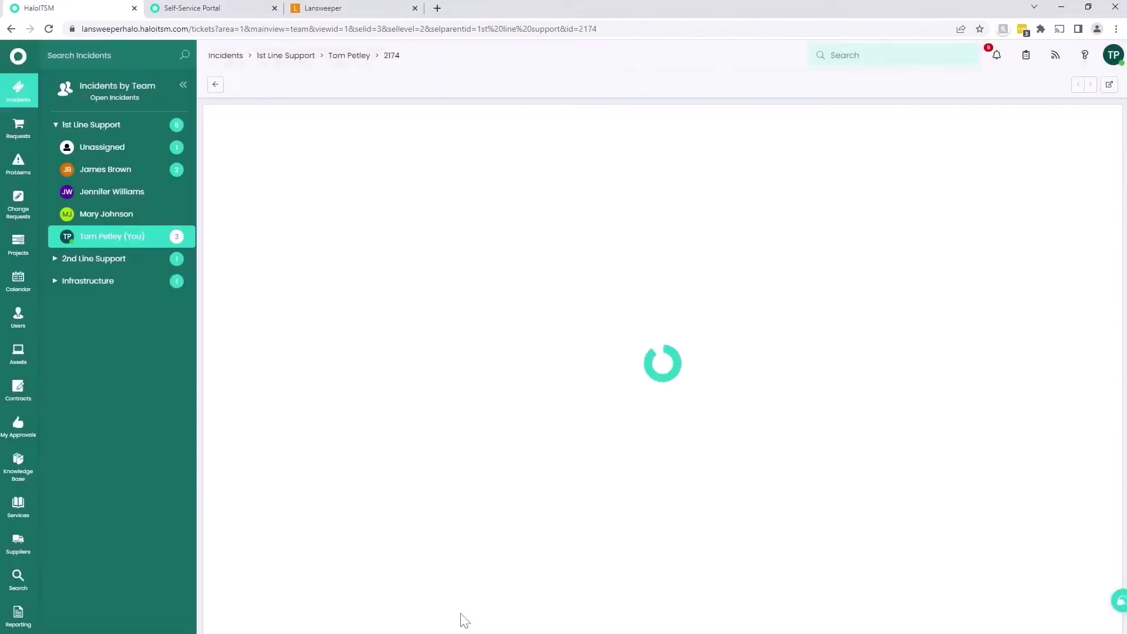
pyautogui.click(89, 151)
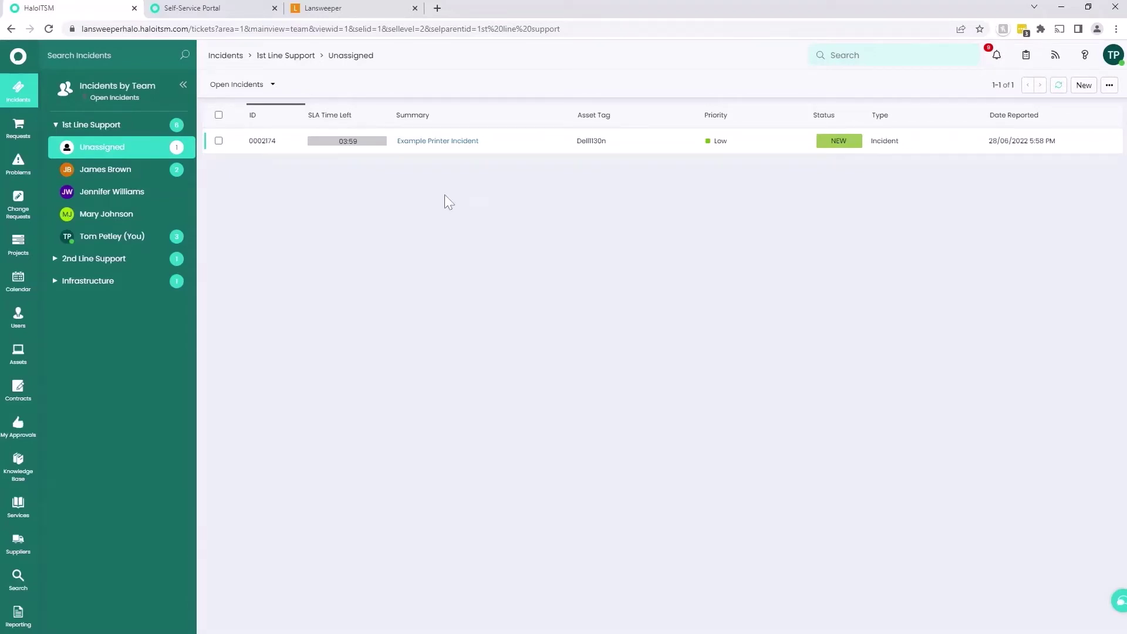
pyautogui.moveTo(527, 151)
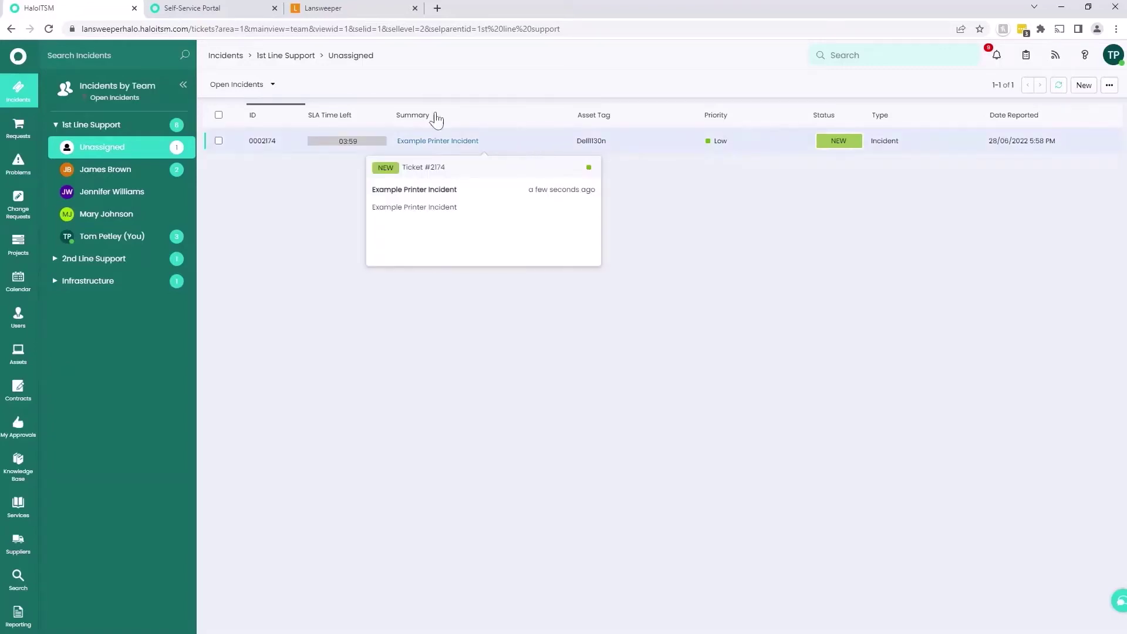
# Step: Switch to the Self-Service Portal, search it for "print", and return to the portal's home page
pyautogui.click(238, 7)
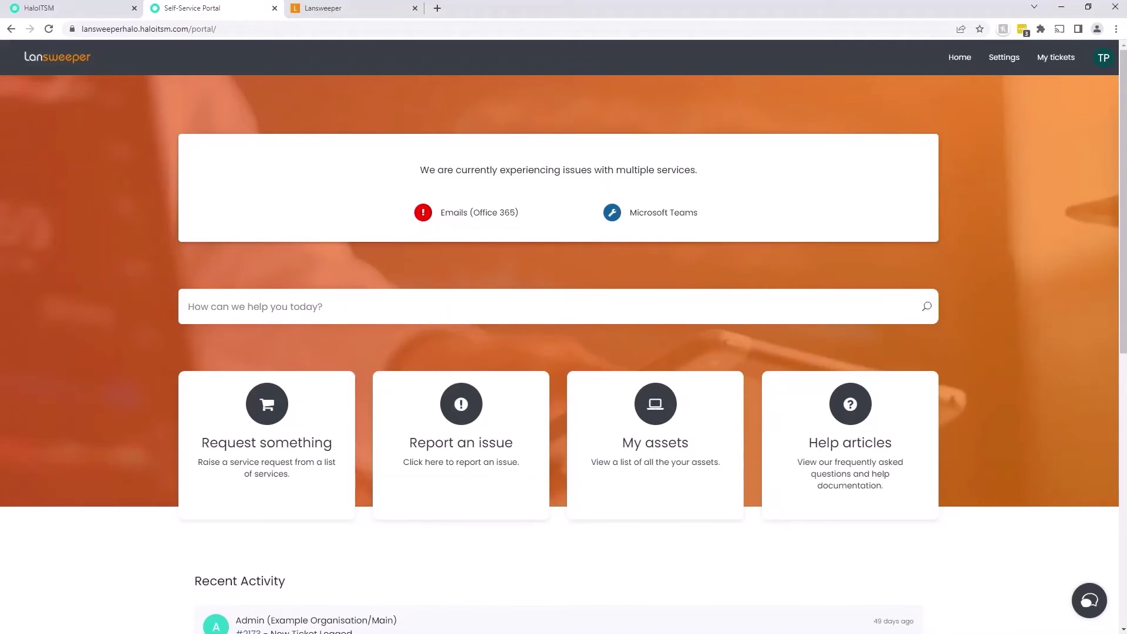
pyautogui.write('pri')
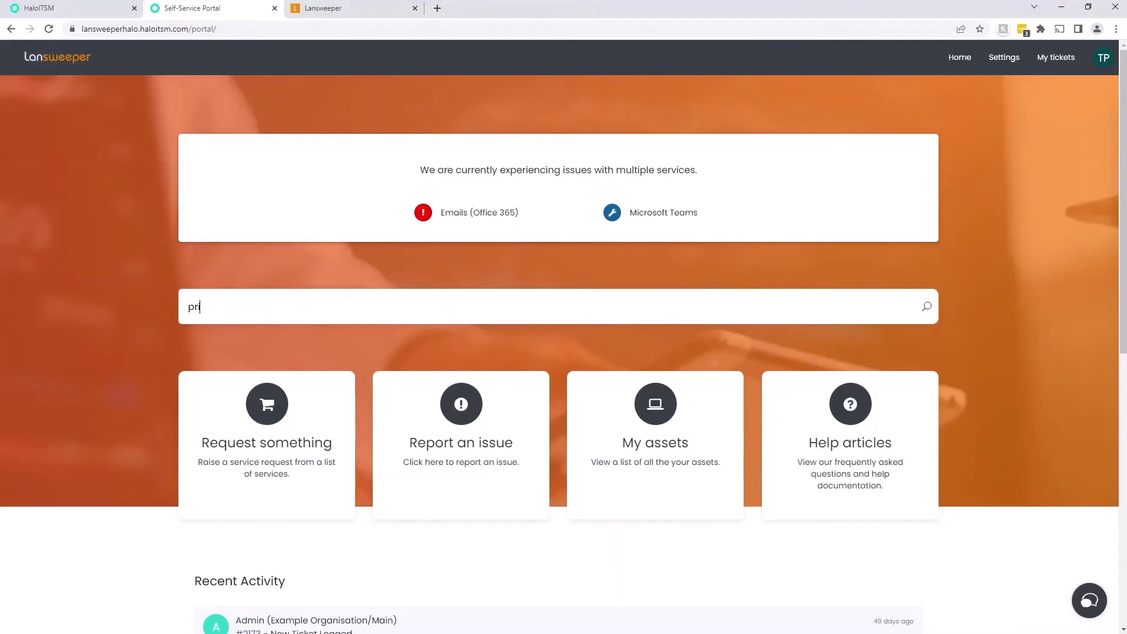
pyautogui.write('nt')
pyautogui.press('Return')
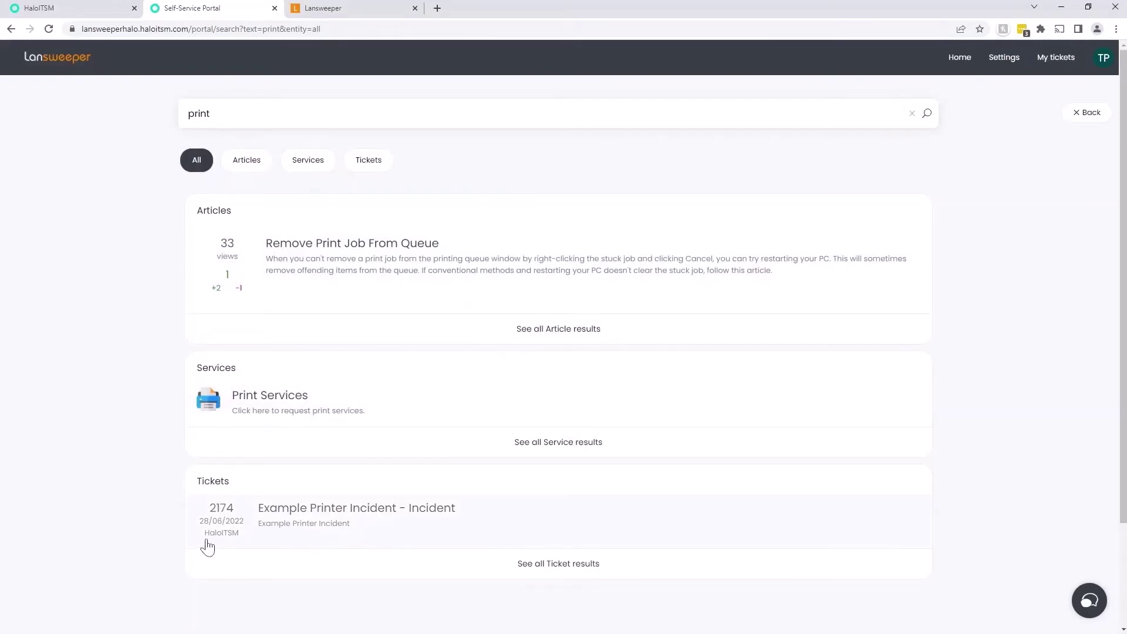
pyautogui.click(26, 57)
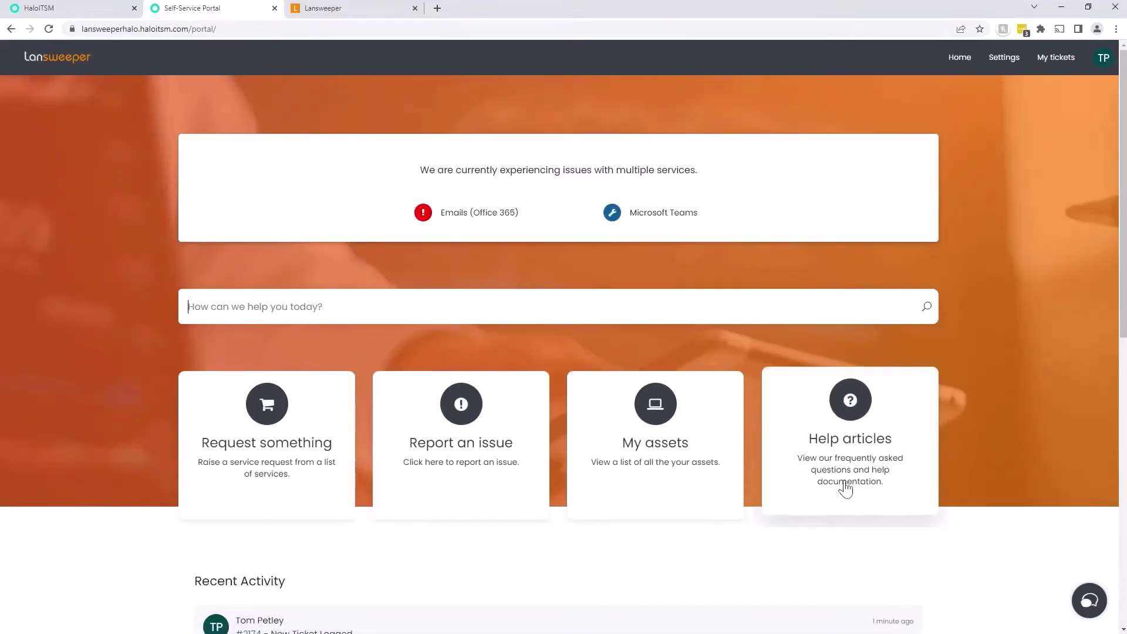
# Step: Browse the portal's service request catalogue, viewing the Hardware and the Accounts & Access categories
pyautogui.click(278, 469)
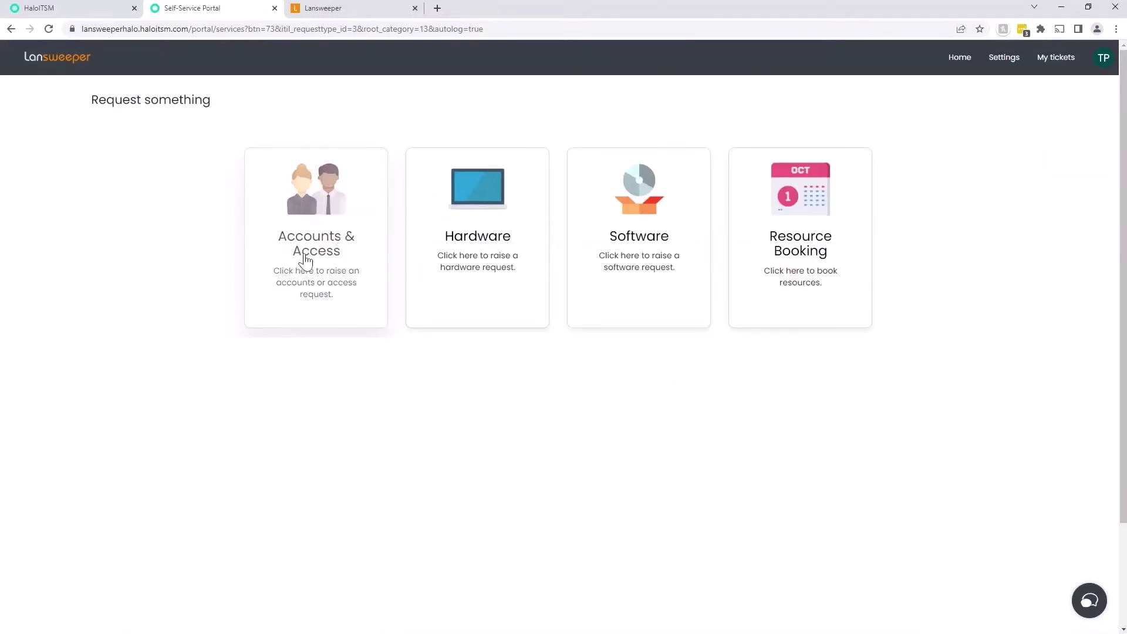
pyautogui.click(520, 255)
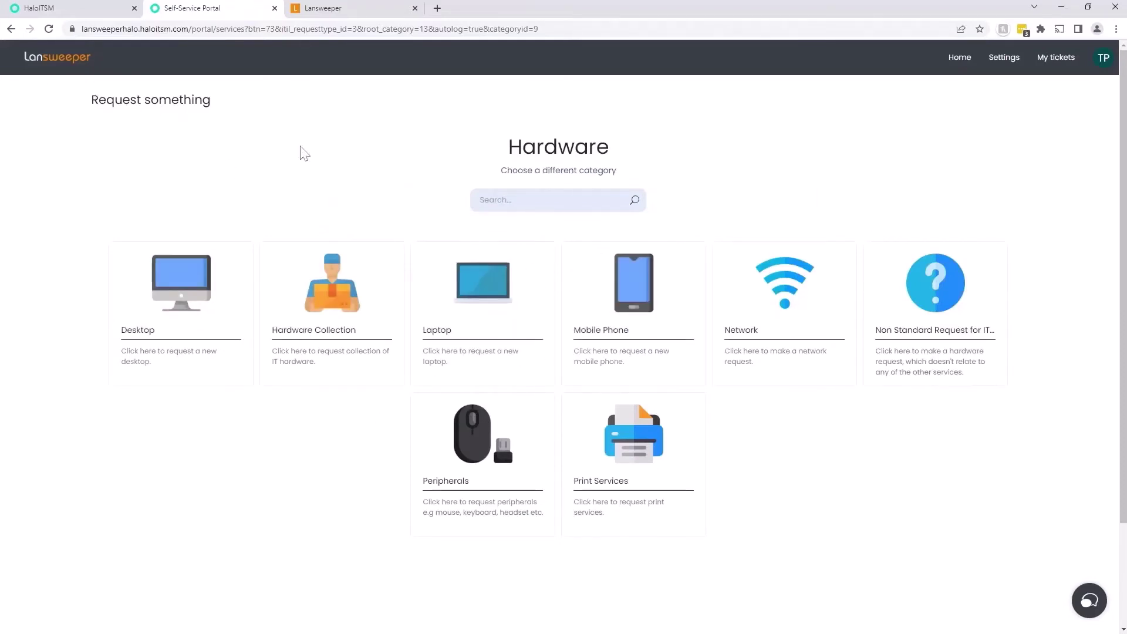
pyautogui.click(504, 173)
pyautogui.click(280, 257)
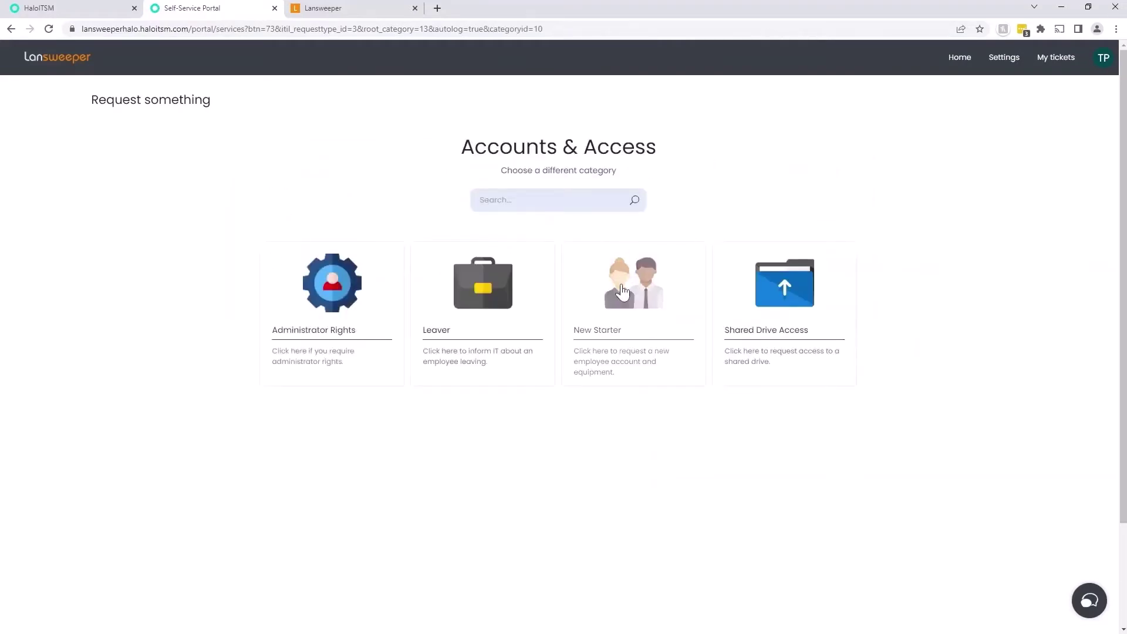
# Step: Review the New Starter request form's fields and return to the portal's home page without submitting
pyautogui.click(622, 292)
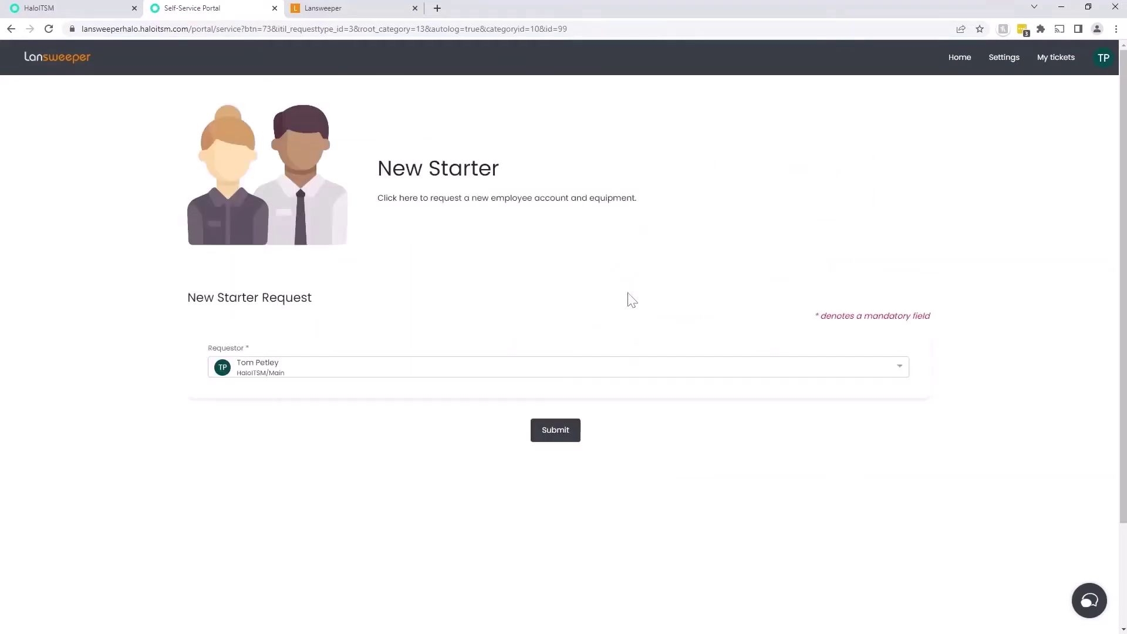
pyautogui.scroll(-3, 88, 352)
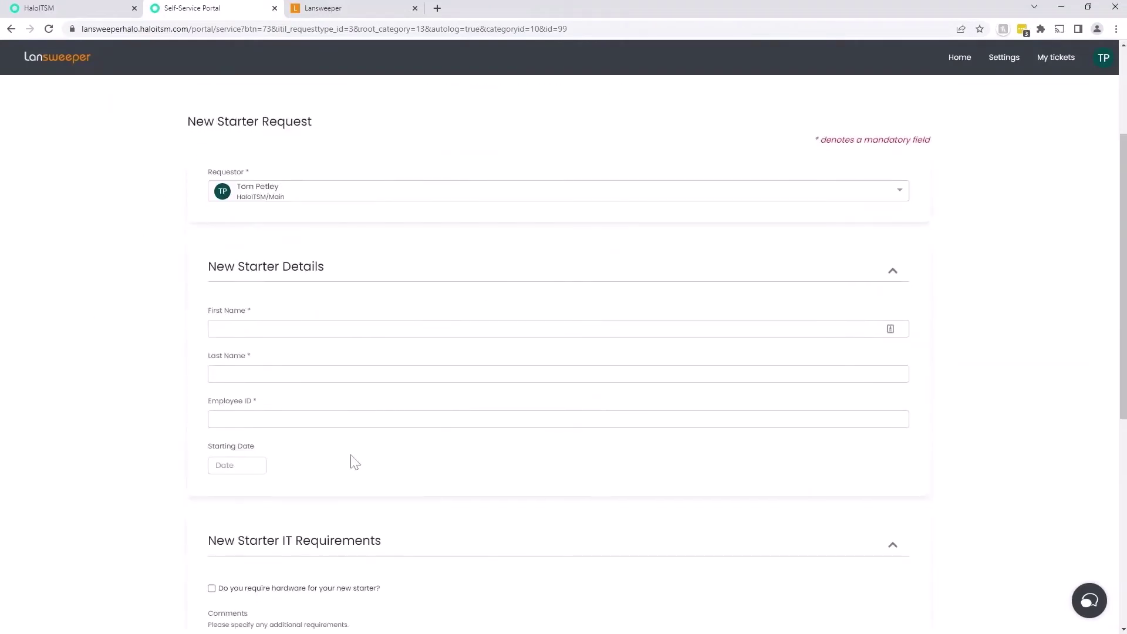
pyautogui.scroll(-1, 355, 462)
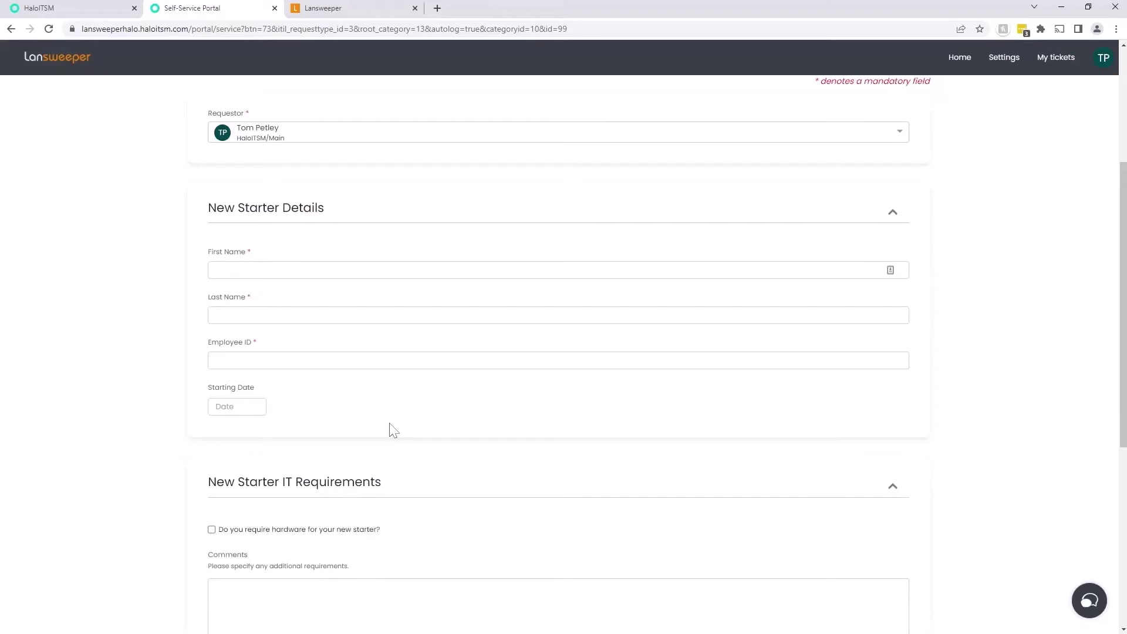
pyautogui.click(68, 63)
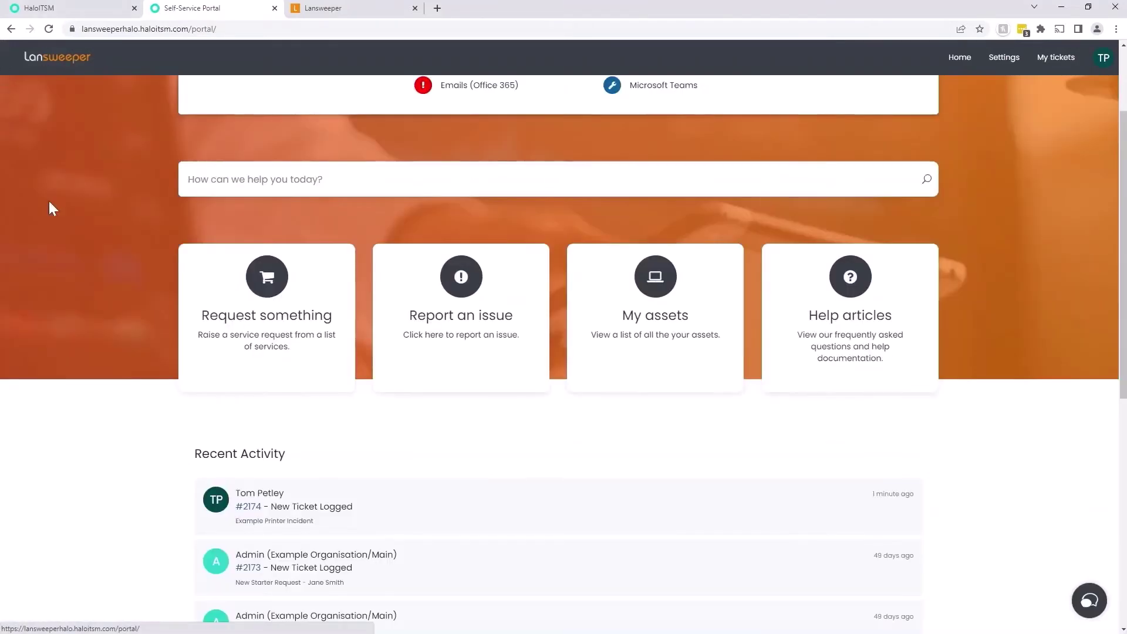
# Step: View your own assets in the portal, and open and close the live chat from the home page
pyautogui.scroll(2, 641, 367)
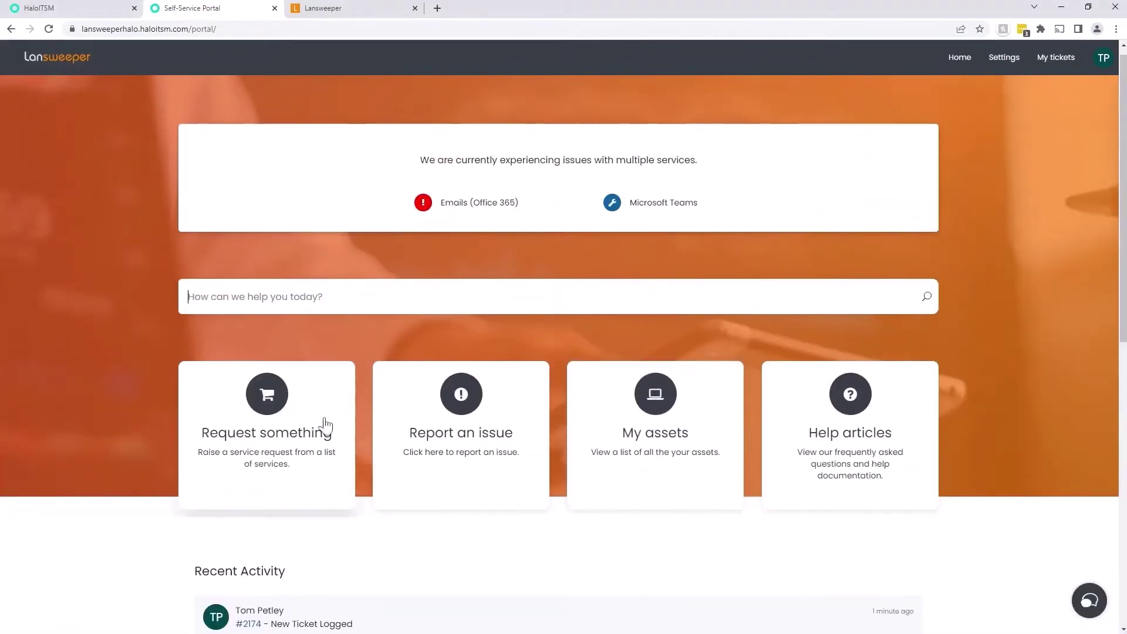
pyautogui.click(648, 450)
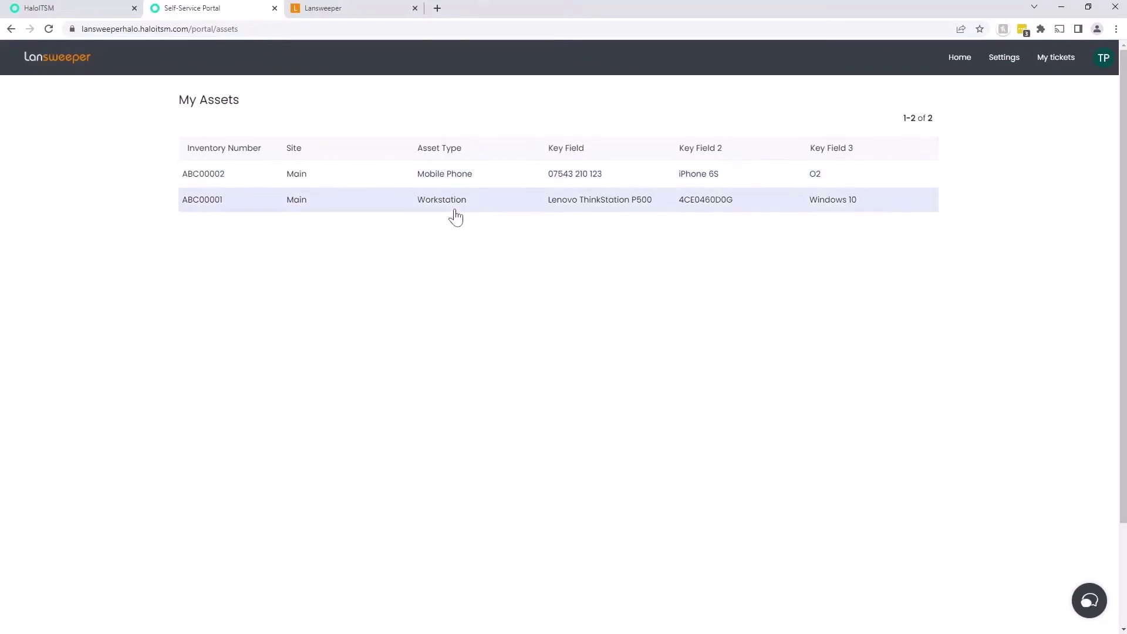
pyautogui.click(68, 66)
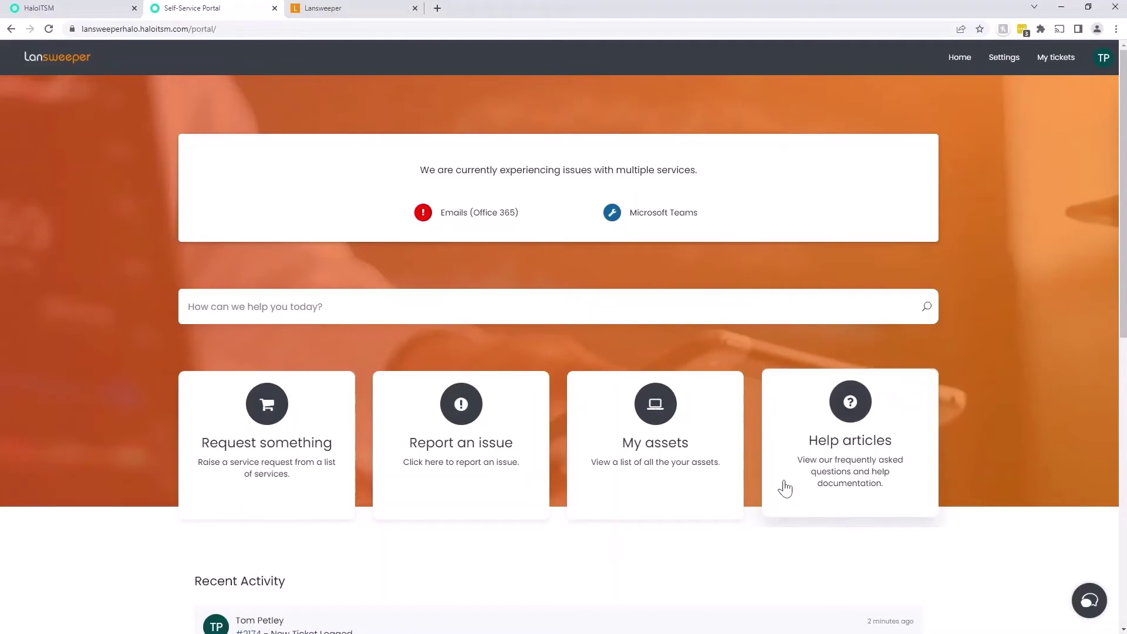
pyautogui.click(1089, 601)
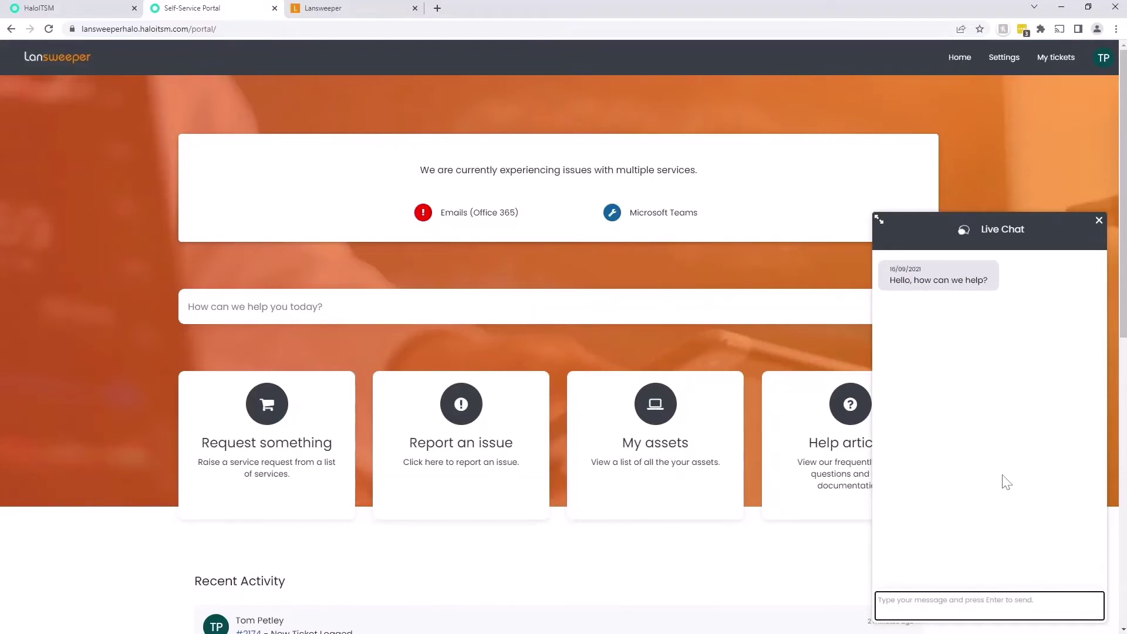
pyautogui.click(1098, 223)
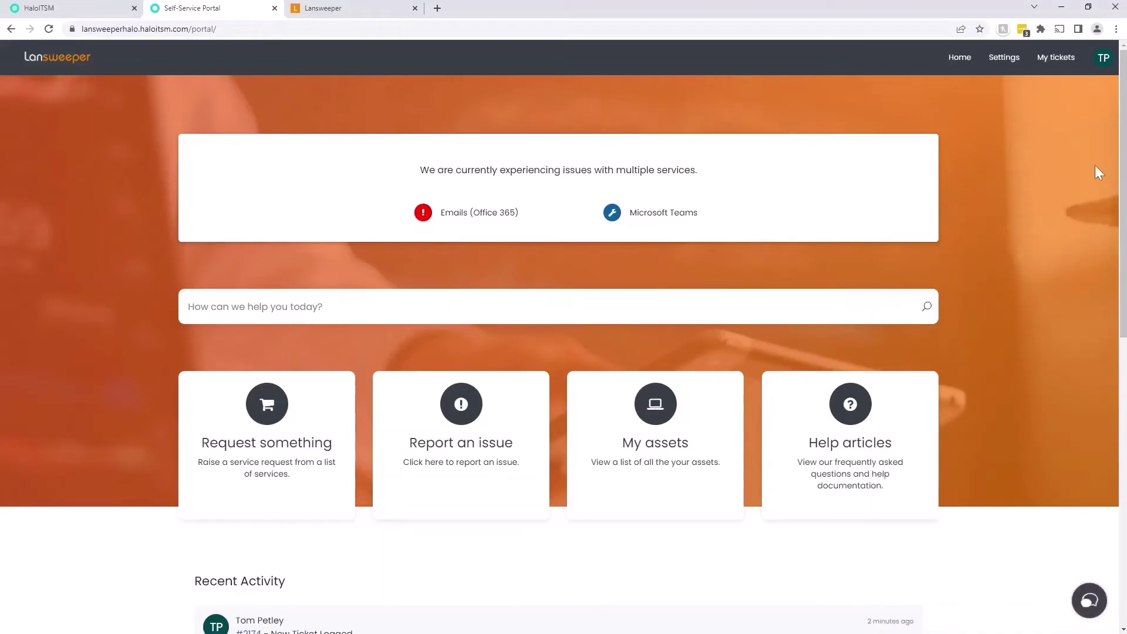
# Step: Switch back to HaloITSM, view the home dashboard, and open the list of printer assets
pyautogui.click(111, 8)
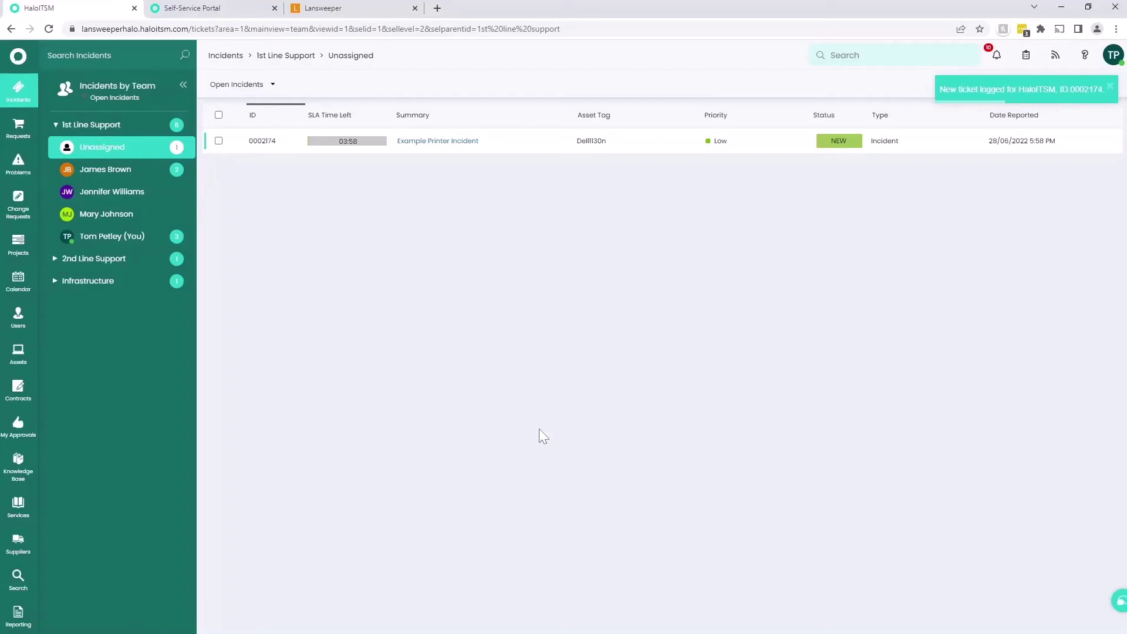
pyautogui.click(18, 57)
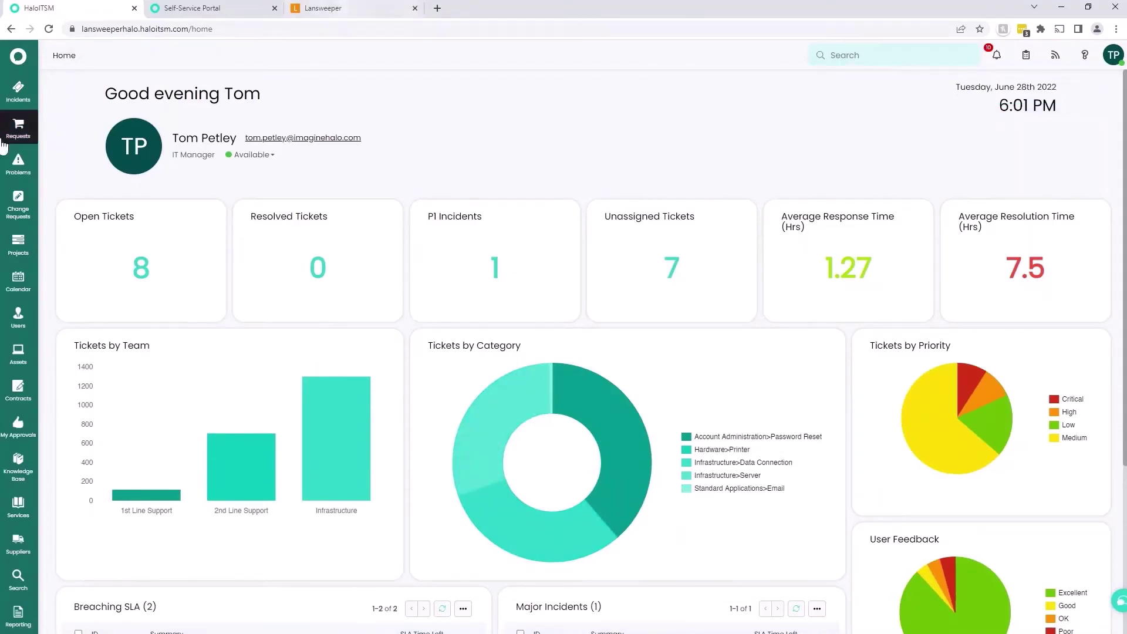
pyautogui.click(18, 354)
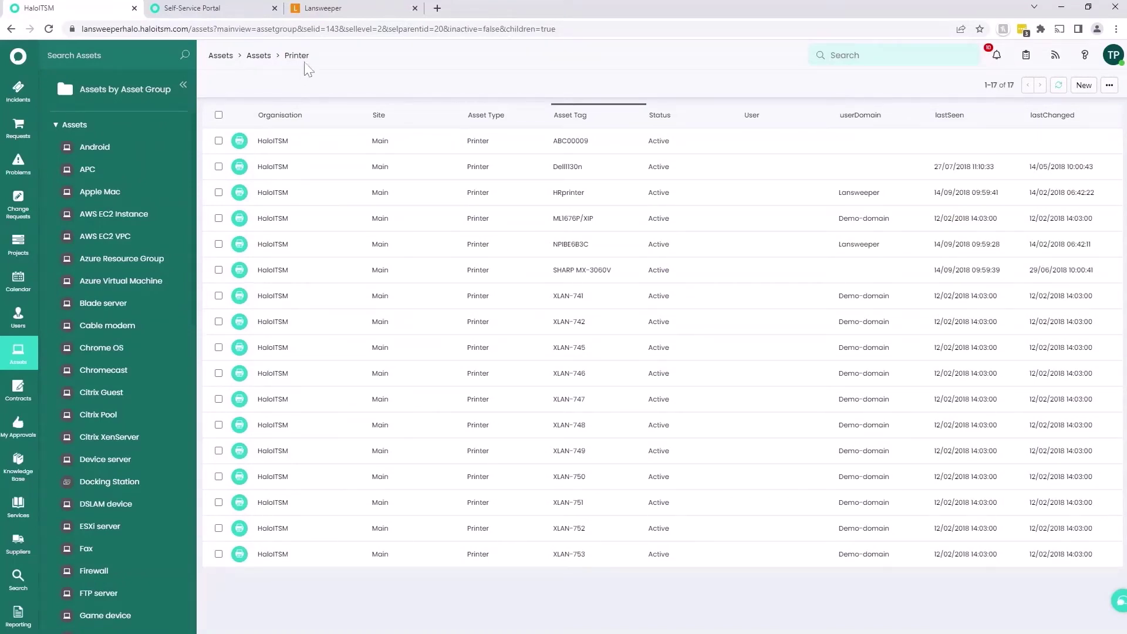
# Step: Compare Lansweeper's printer inventory and asset types with HaloITSM's printer assets and locate the Printer asset group
pyautogui.click(340, 10)
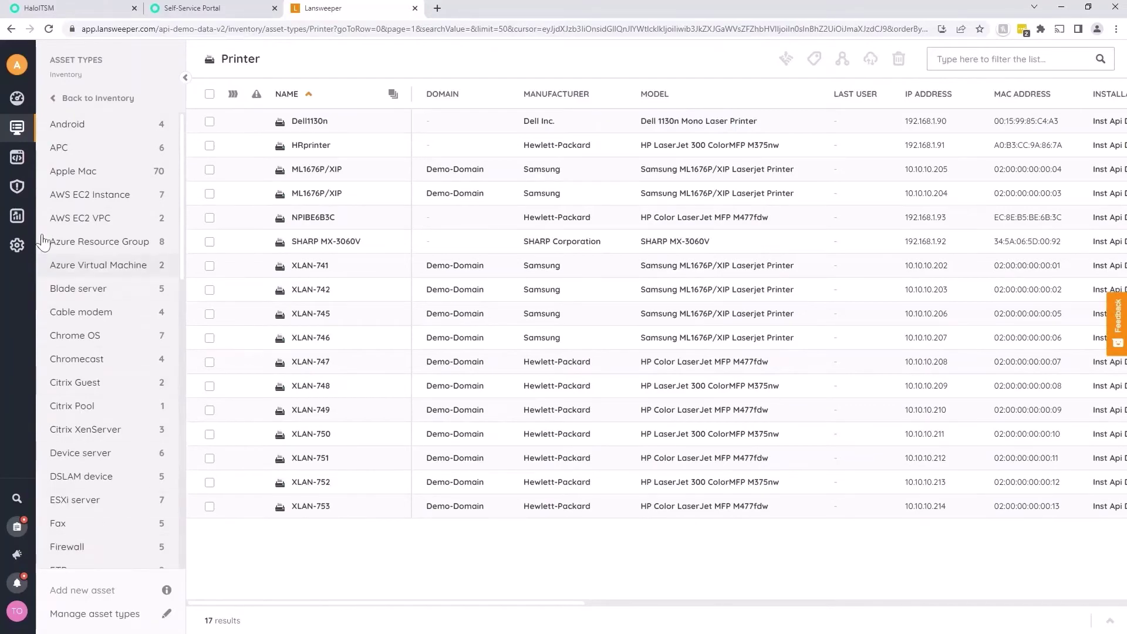
pyautogui.click(28, 9)
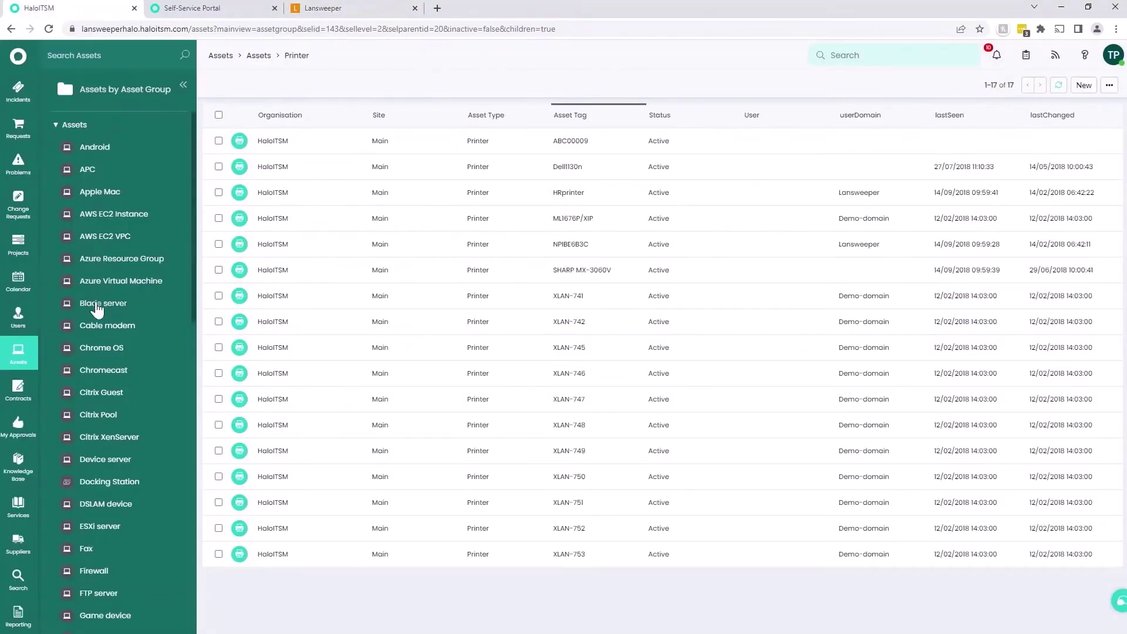
pyautogui.scroll(-7, 123, 587)
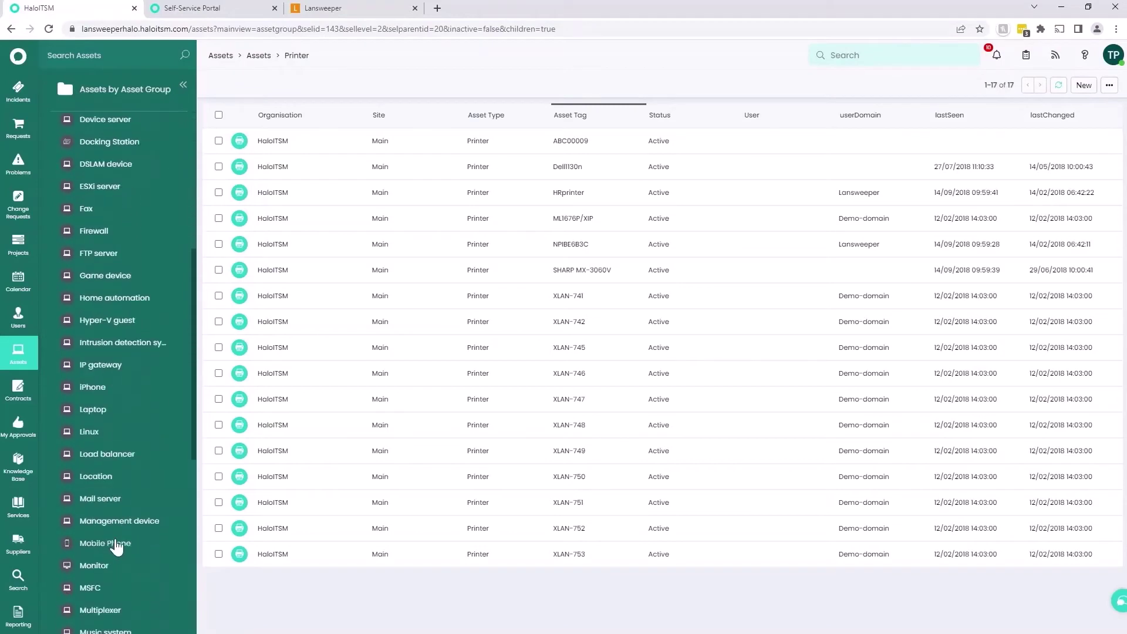
pyautogui.scroll(-4, 111, 540)
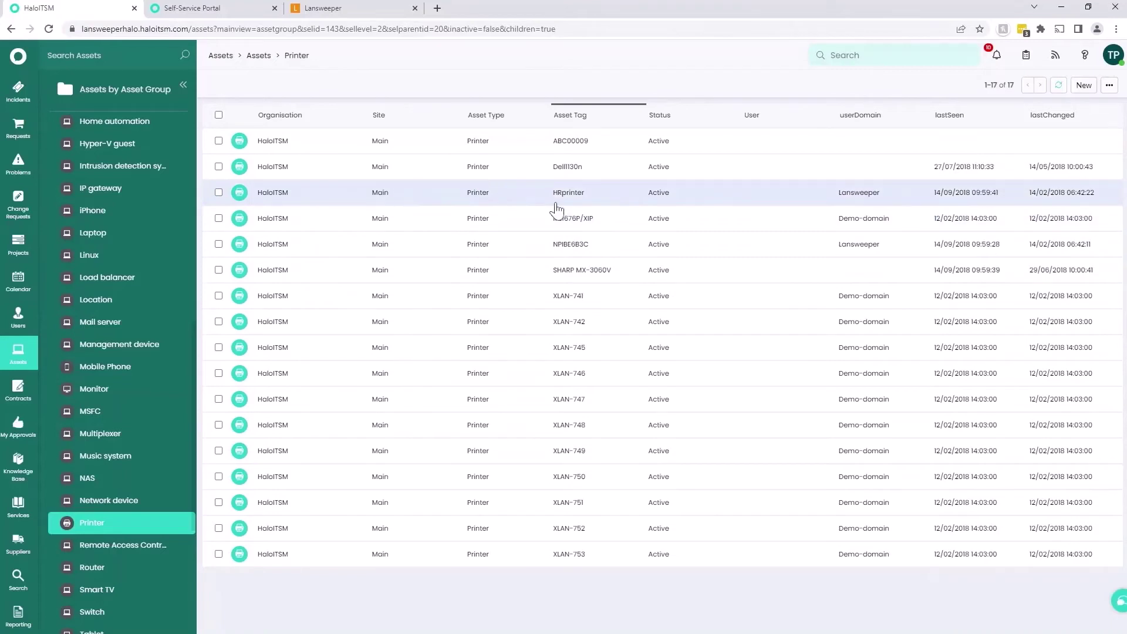
# Step: Open the Dell1130n printer asset and review its linked Example Printer Incident, additional details, and supplier and maintenance information
pyautogui.click(547, 172)
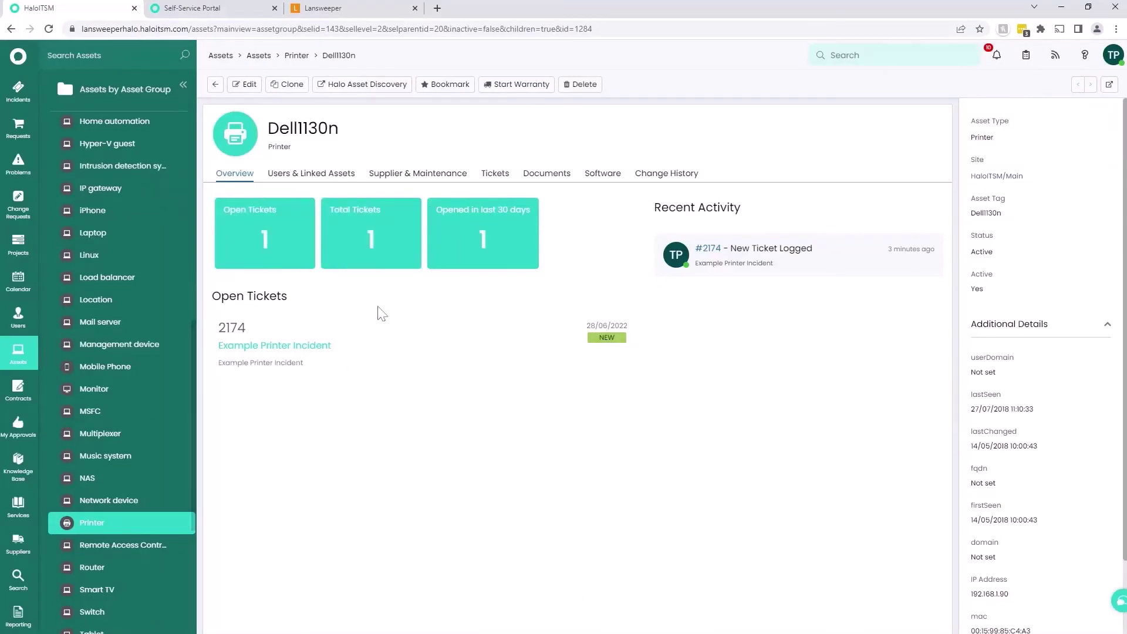
pyautogui.click(347, 353)
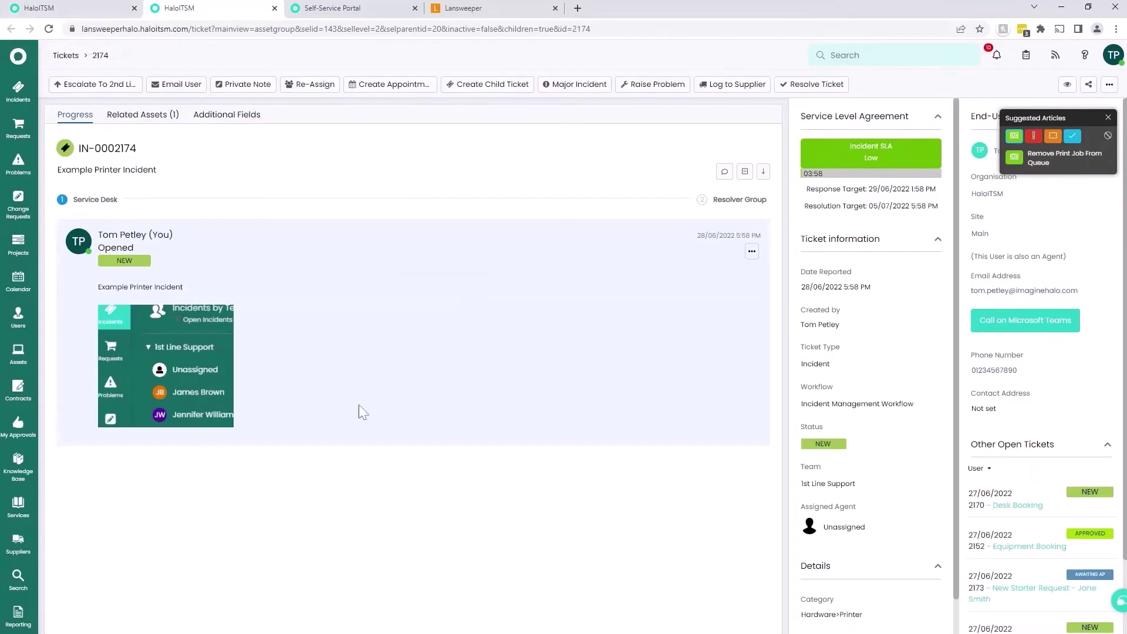
pyautogui.click(115, 14)
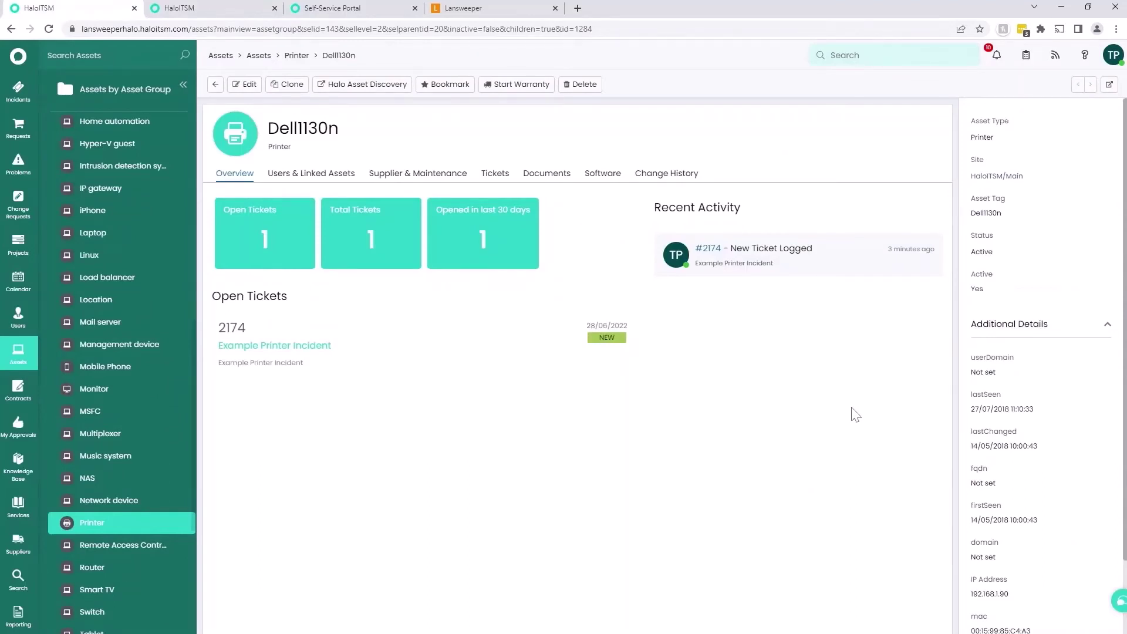
pyautogui.scroll(-2, 980, 388)
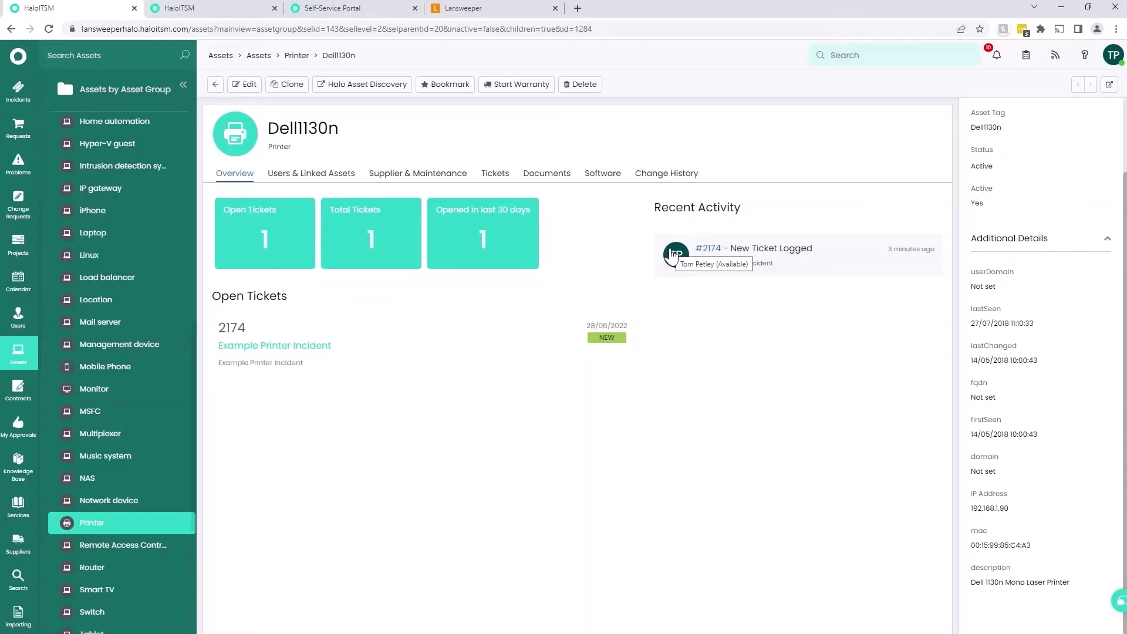
pyautogui.click(460, 175)
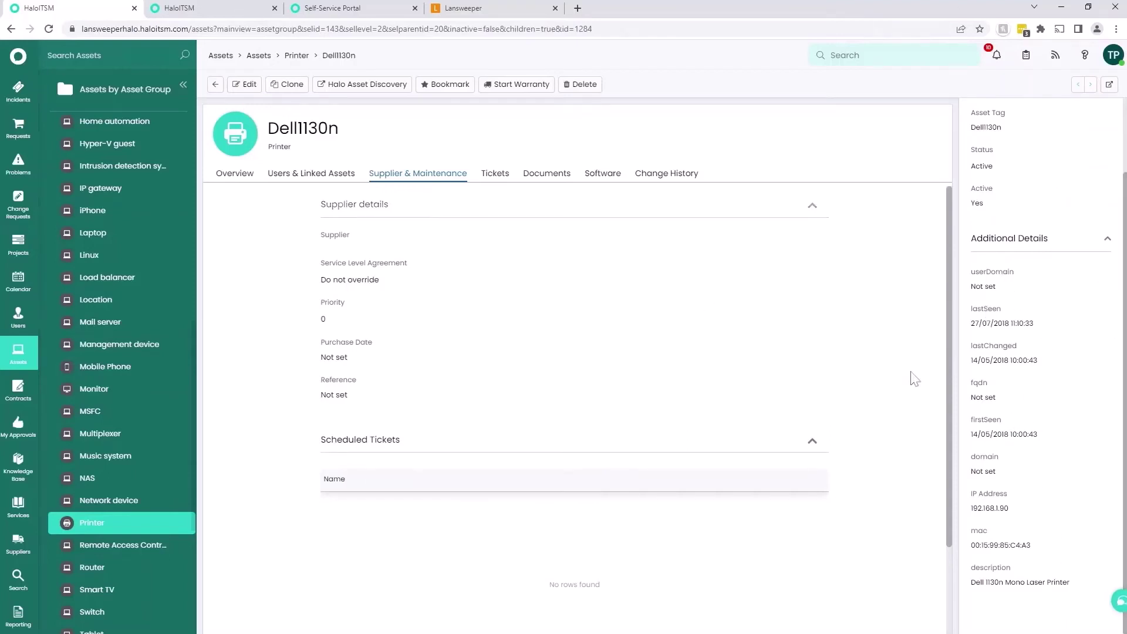
# Step: Edit the Dell1130n printer asset to set its domain to haloitsm.com and save the record
pyautogui.click(243, 84)
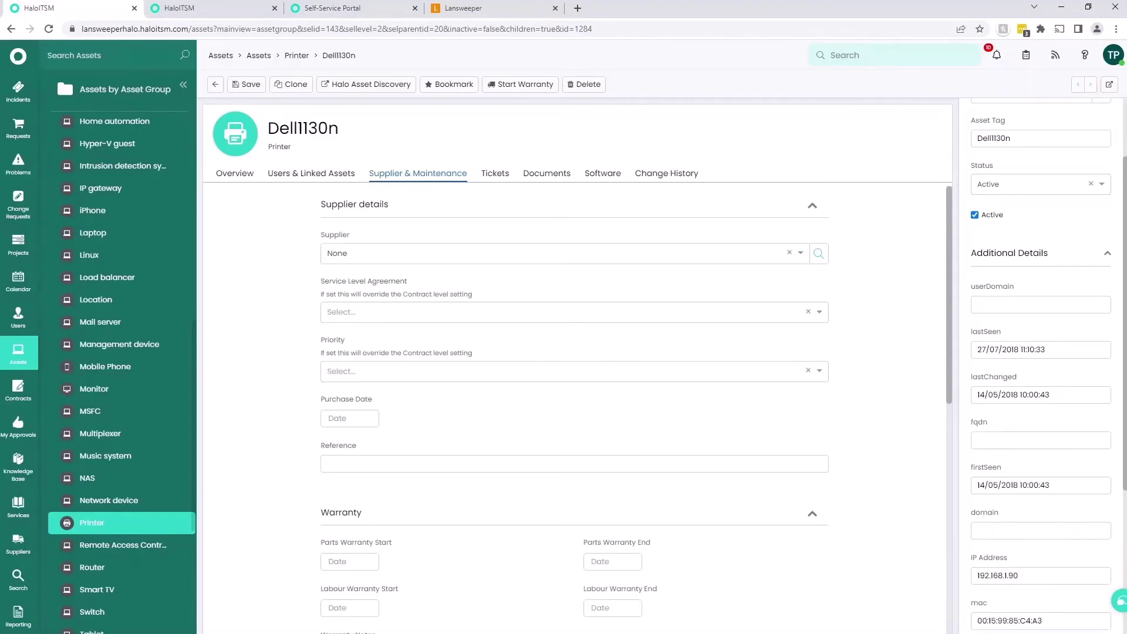
pyautogui.click(1066, 531)
pyautogui.write('haloitsm.com')
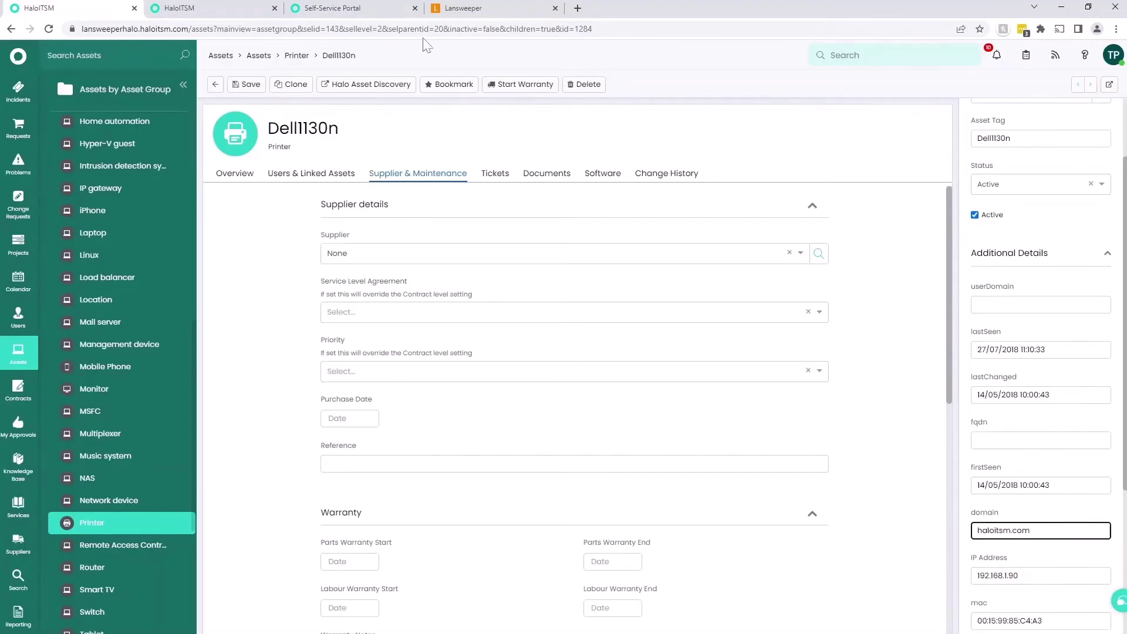
pyautogui.click(240, 85)
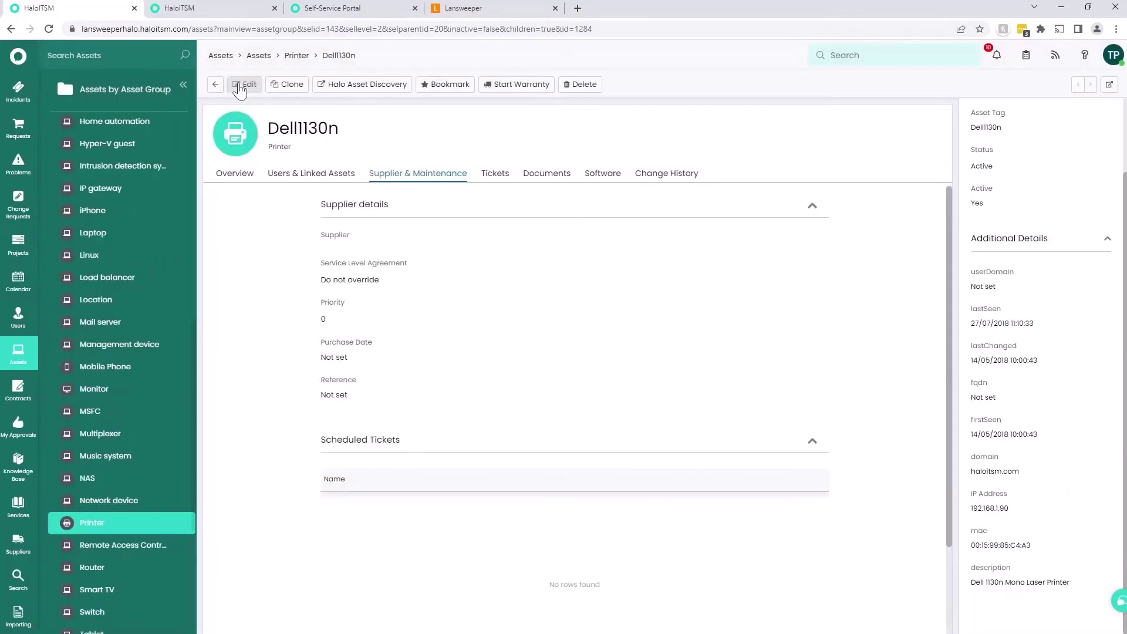
# Step: Review the Dell1130n asset's change history and software list, and return to its overview
pyautogui.click(654, 176)
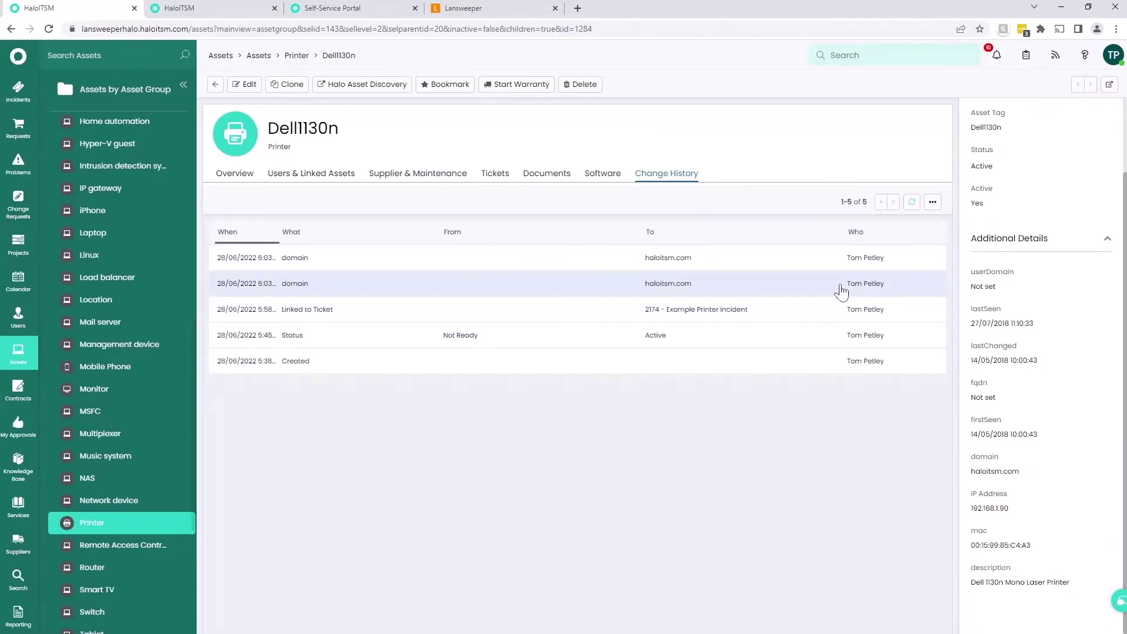
pyautogui.click(589, 178)
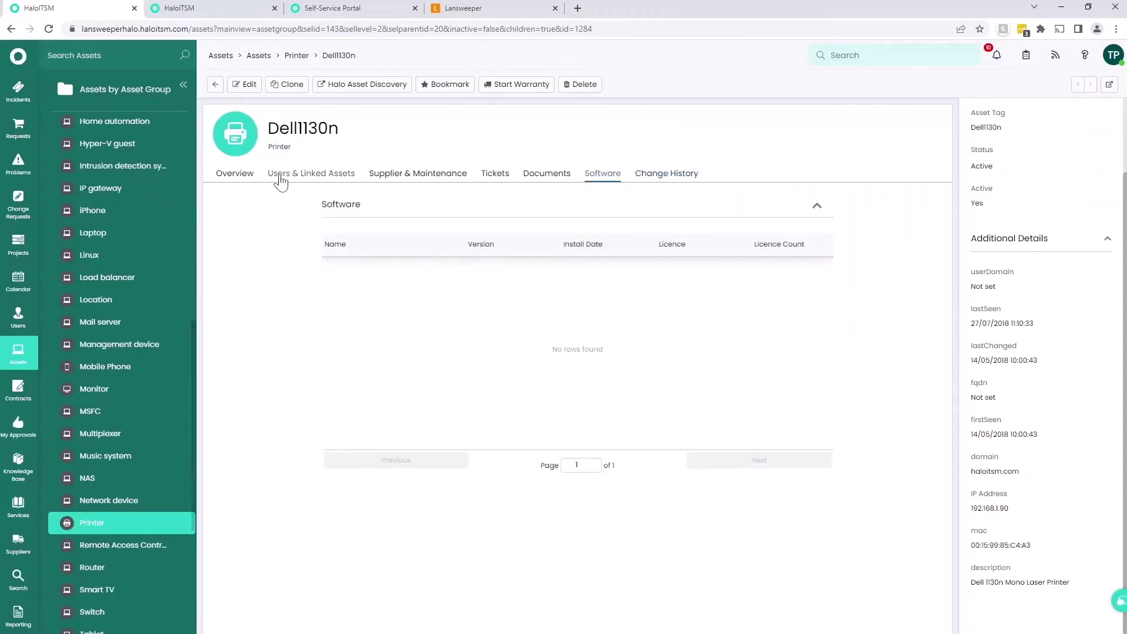
pyautogui.click(237, 176)
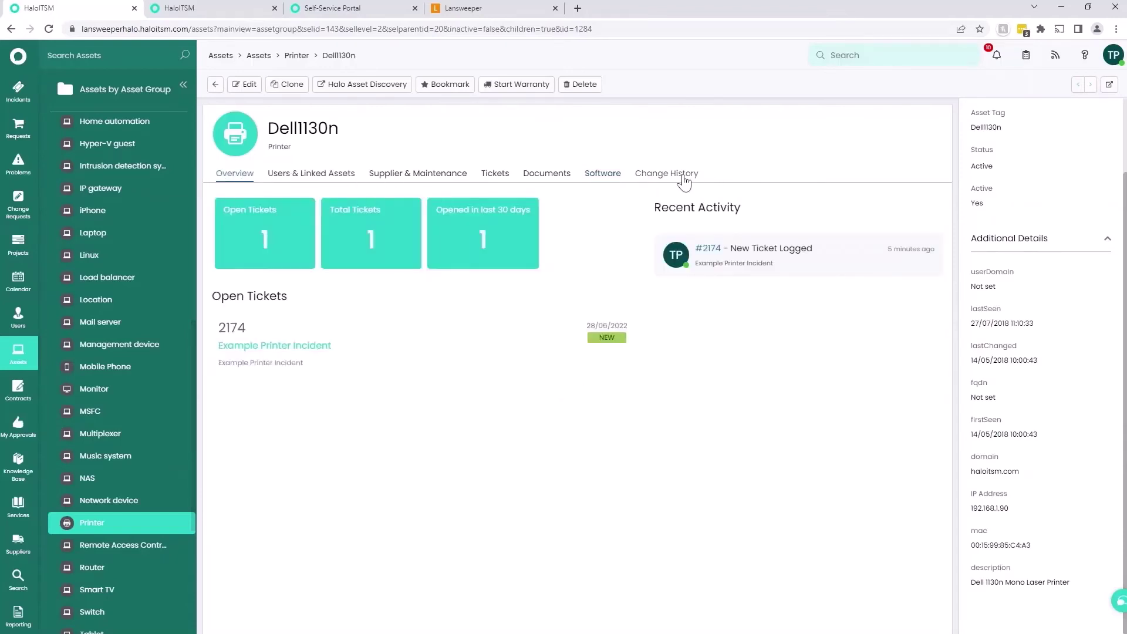
# Step: View the dependency map of Azure Server AZ001 under Configuration Items, and return to the home dashboard
pyautogui.scroll(-4, 159, 348)
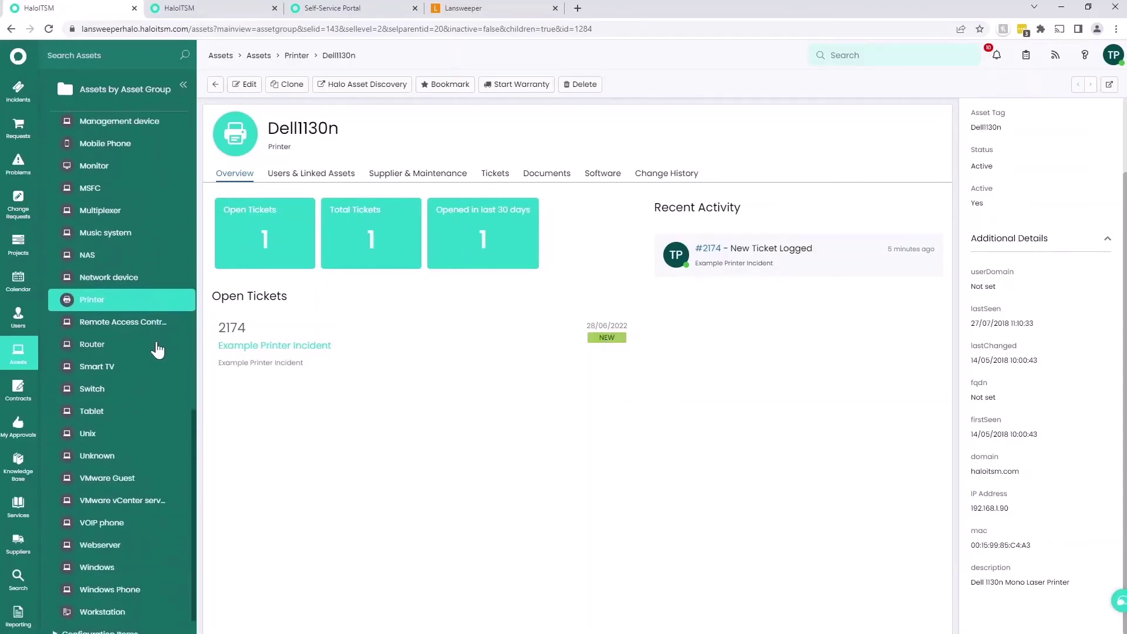
pyautogui.scroll(-1, 157, 350)
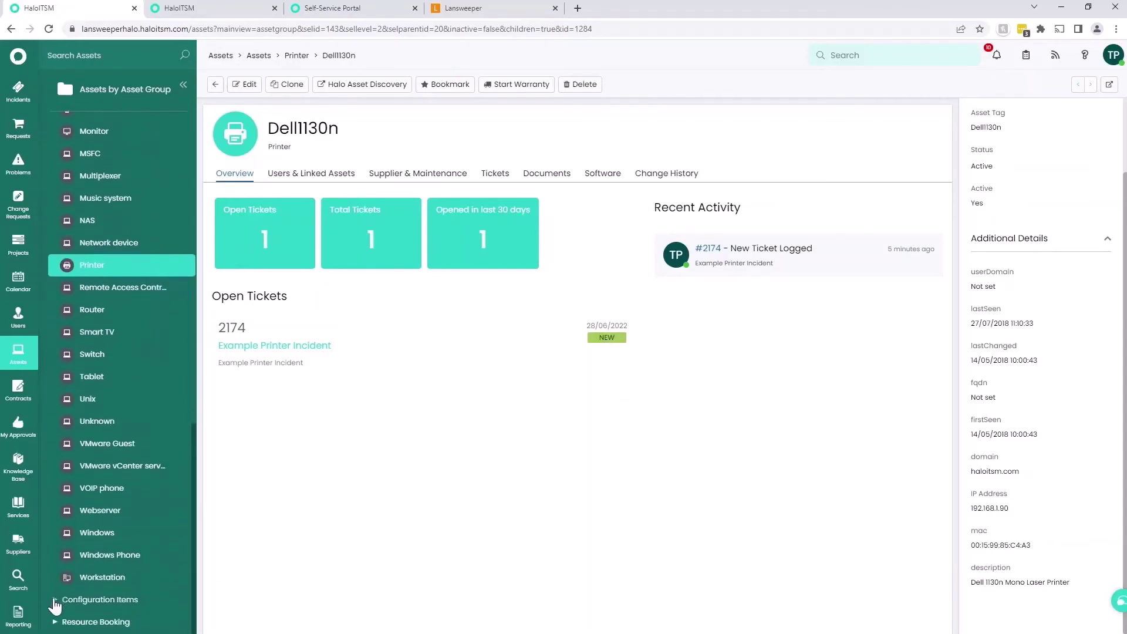
pyautogui.click(94, 599)
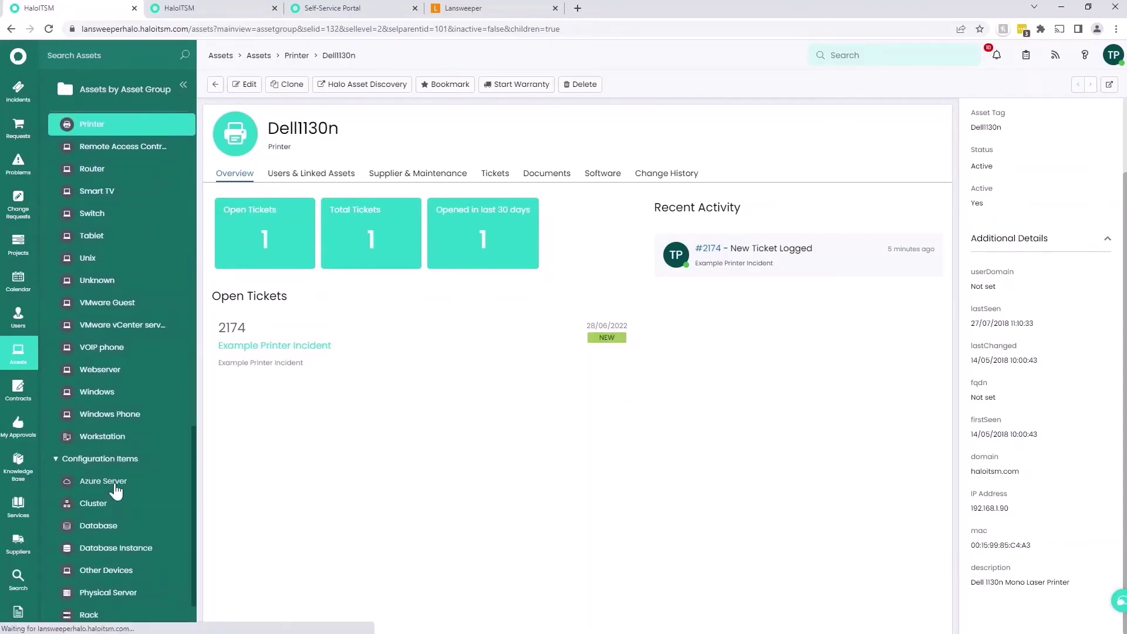
pyautogui.click(115, 491)
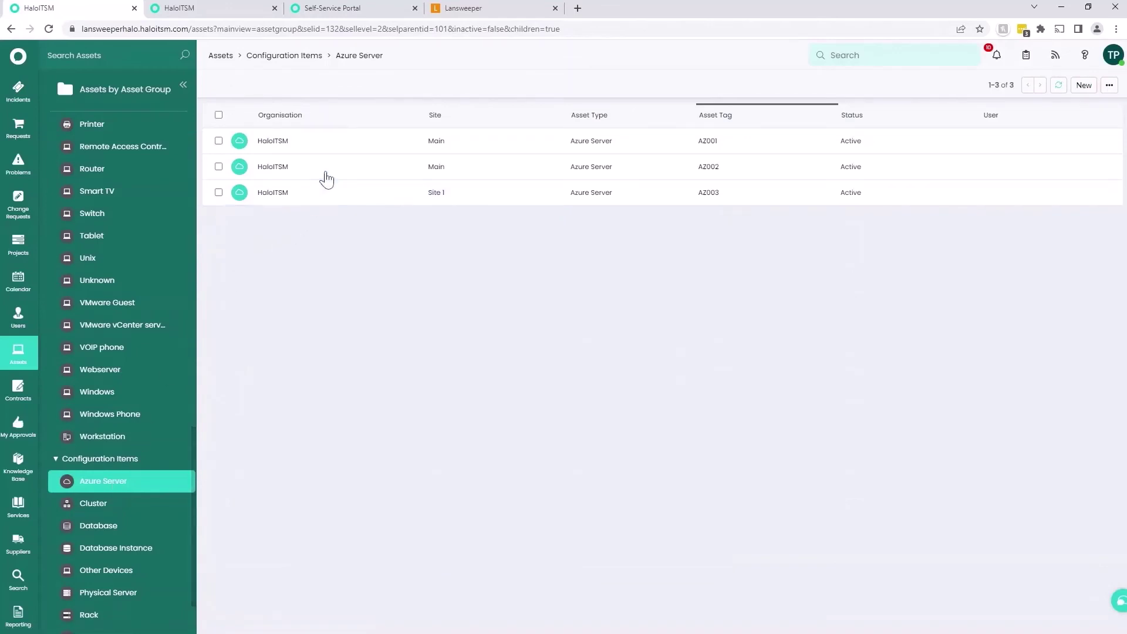
pyautogui.click(340, 152)
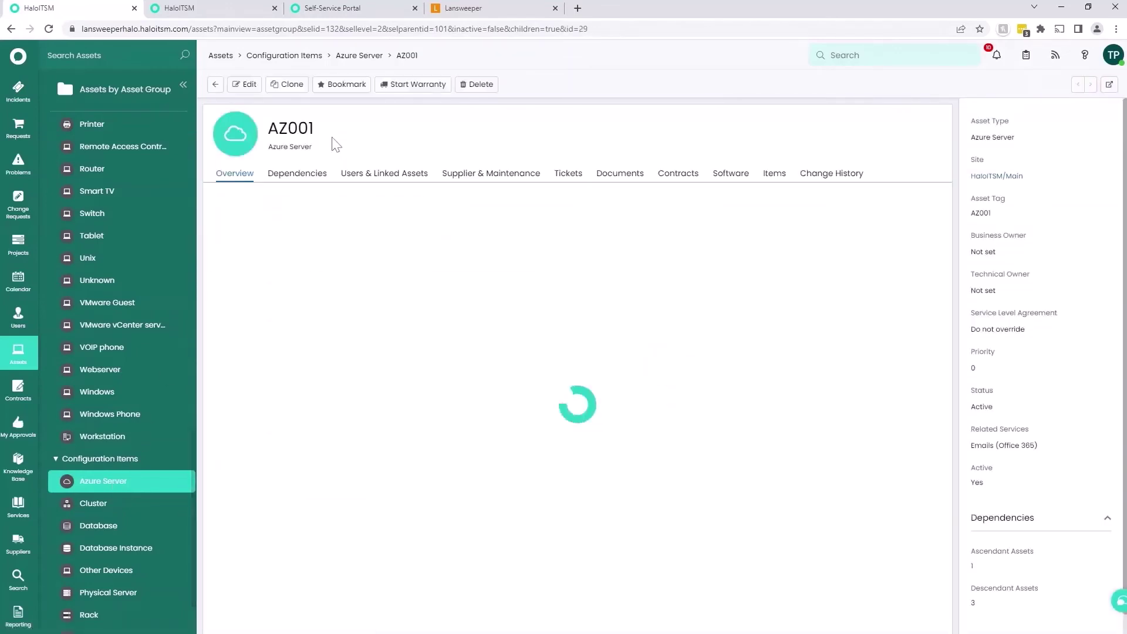
pyautogui.click(305, 173)
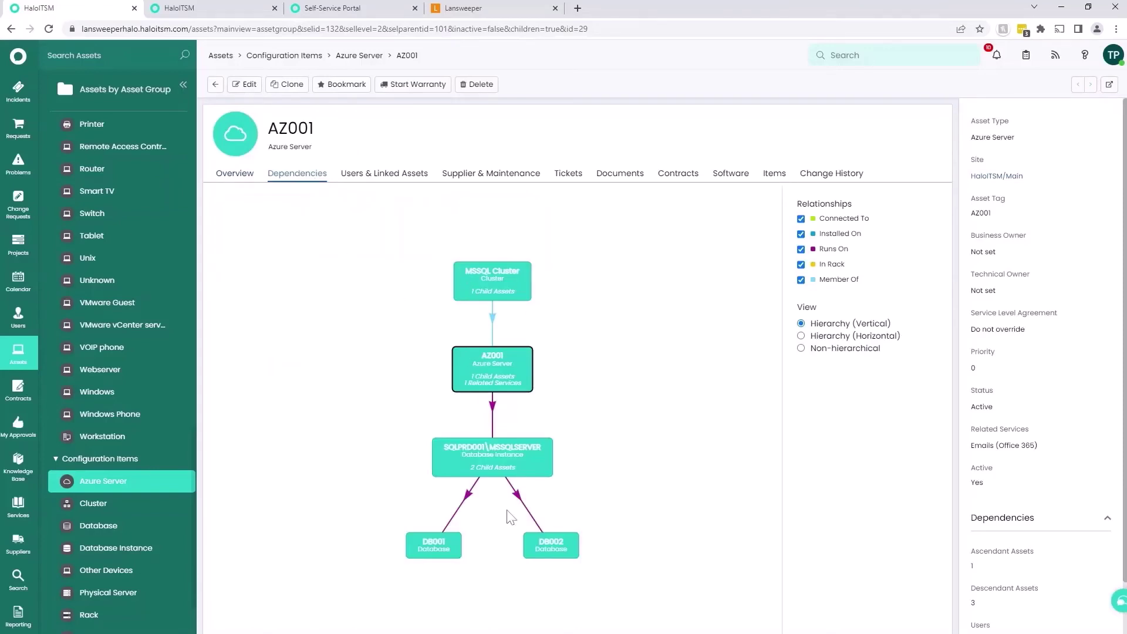
pyautogui.moveTo(610, 452); pyautogui.dragTo(609, 442)
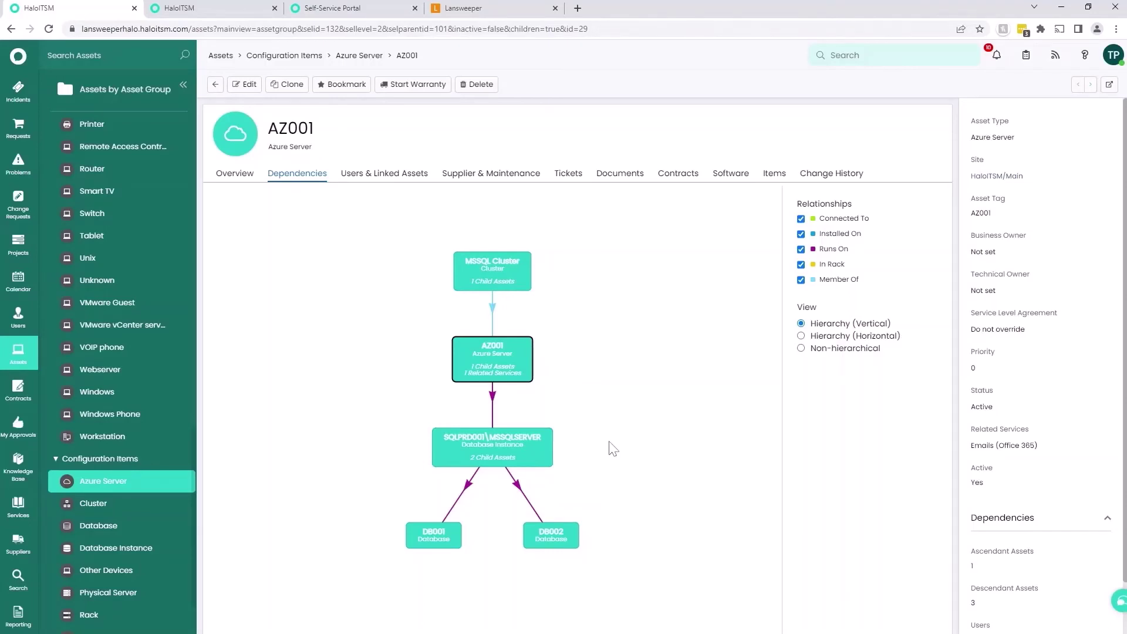
pyautogui.click(26, 67)
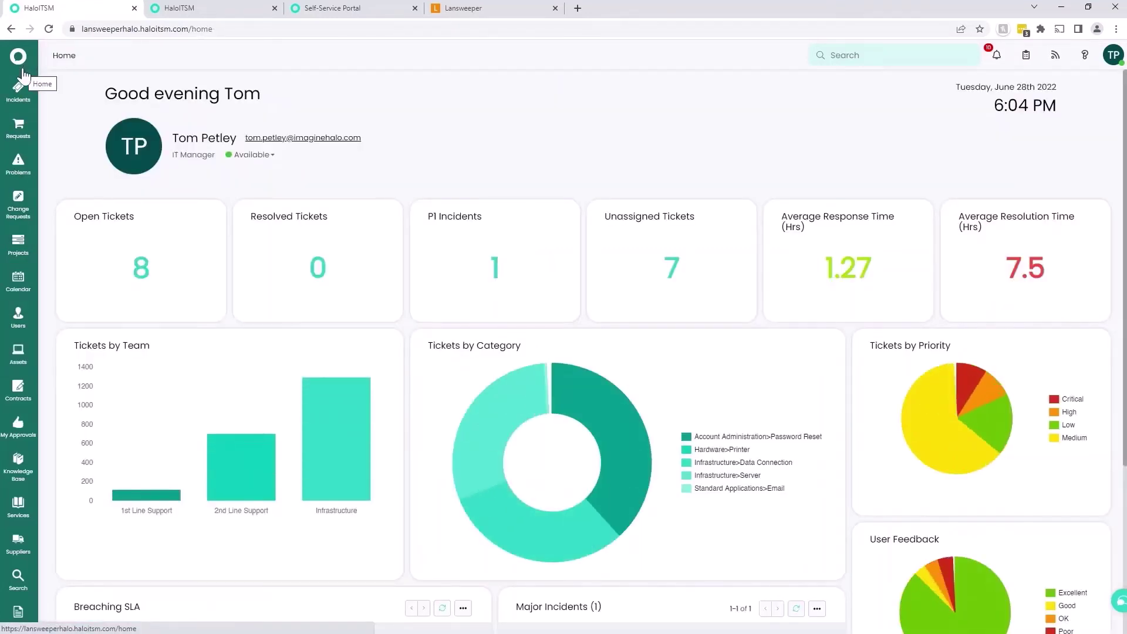